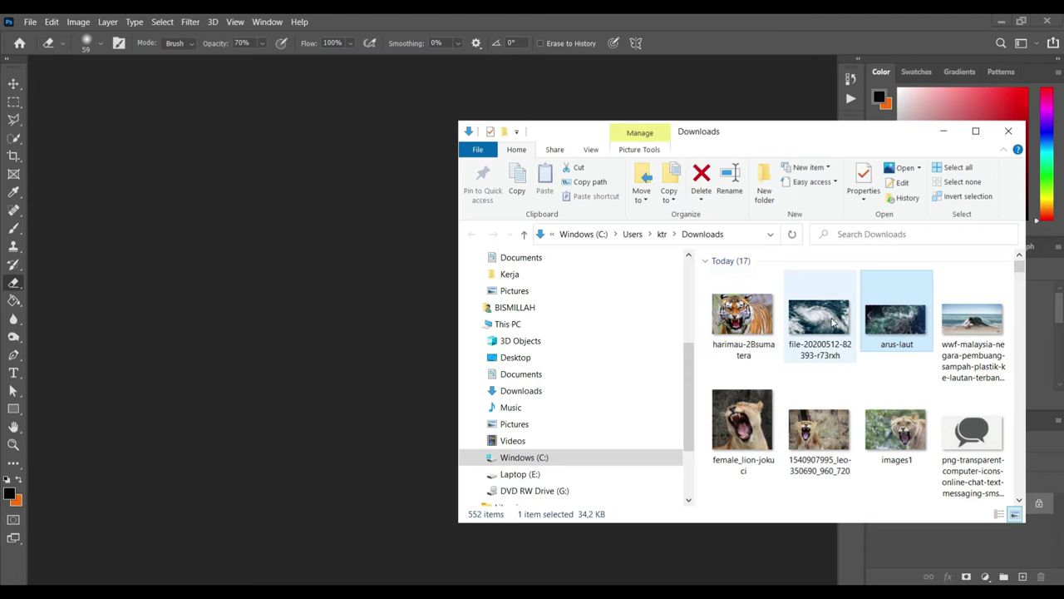
Drag arus-laut.jpg from Downloads into Photoshop as a 728 × 350 px document
left_click_drag(879, 326, 305, 296)
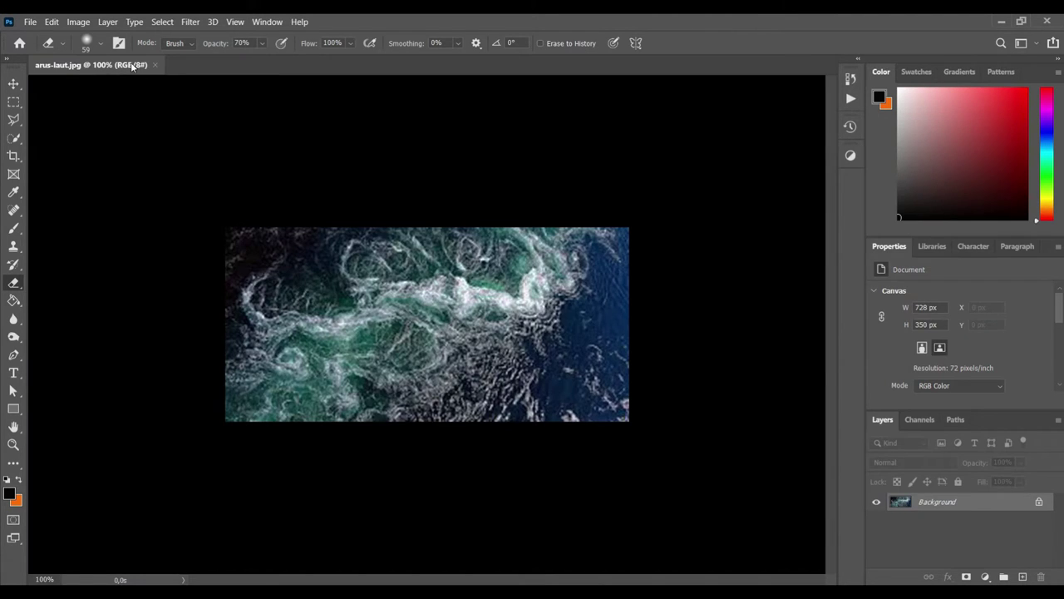
Bring the harimau-2Bsumatera tiger photo from the Downloads folder into Photoshop
left_click(129, 65)
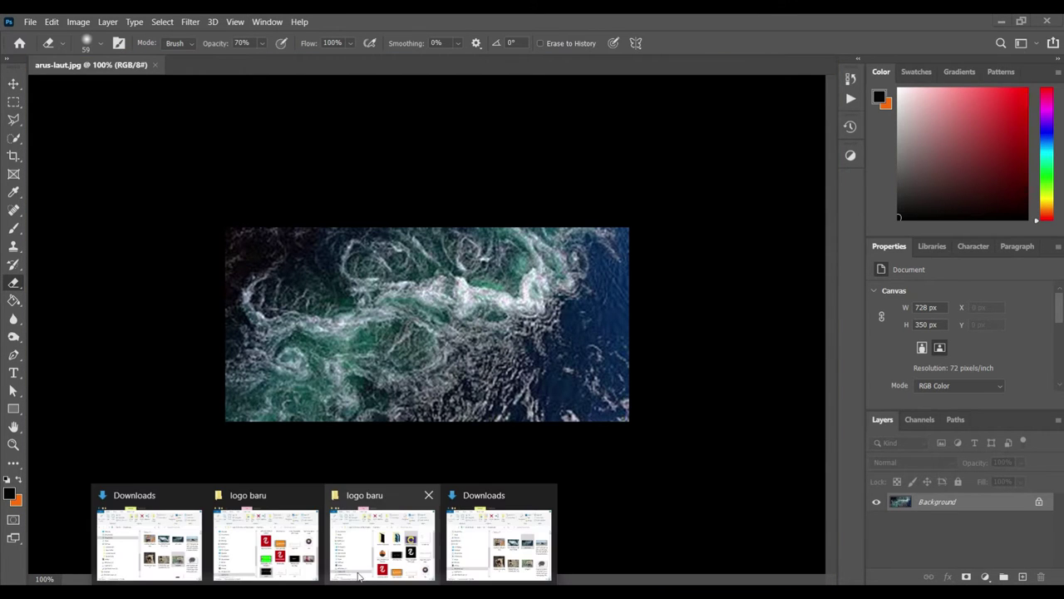
left_click(490, 531)
left_click_drag(742, 319, 621, 73)
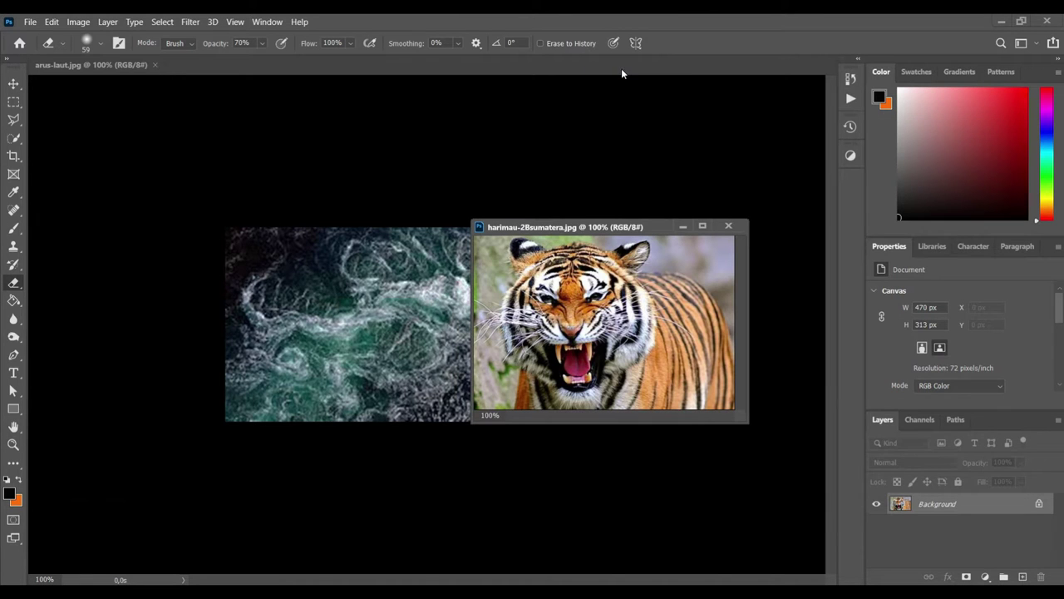
Float the arus-laut image and arrange both document windows side by side, enlarged
left_click_drag(624, 226, 706, 165)
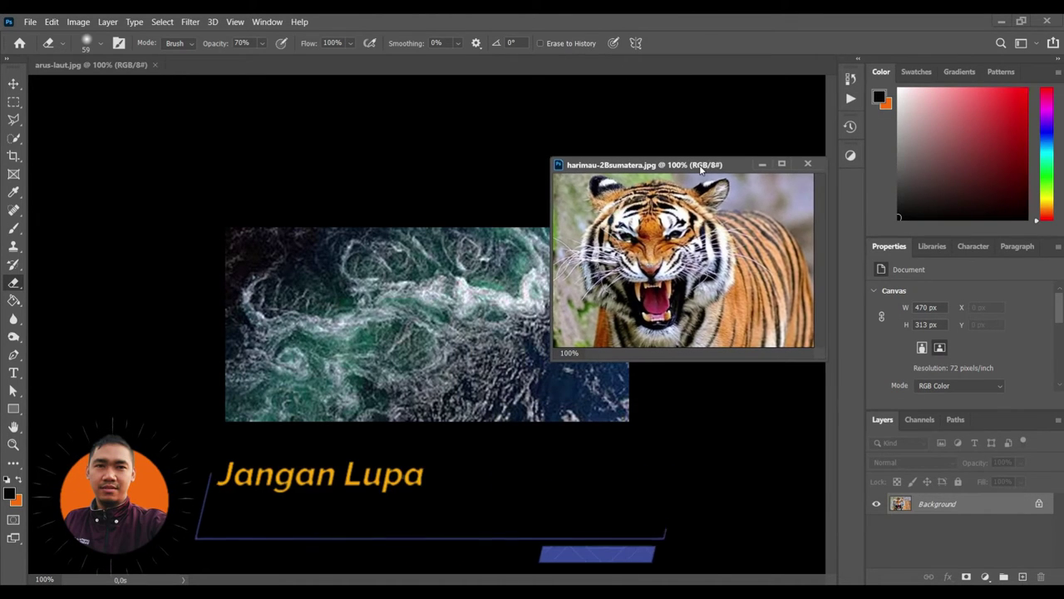
mouse_move(83, 77)
left_mouse_down()
mouse_move(92, 96)
mouse_move(187, 81)
left_mouse_up()
left_click_drag(461, 293, 529, 524)
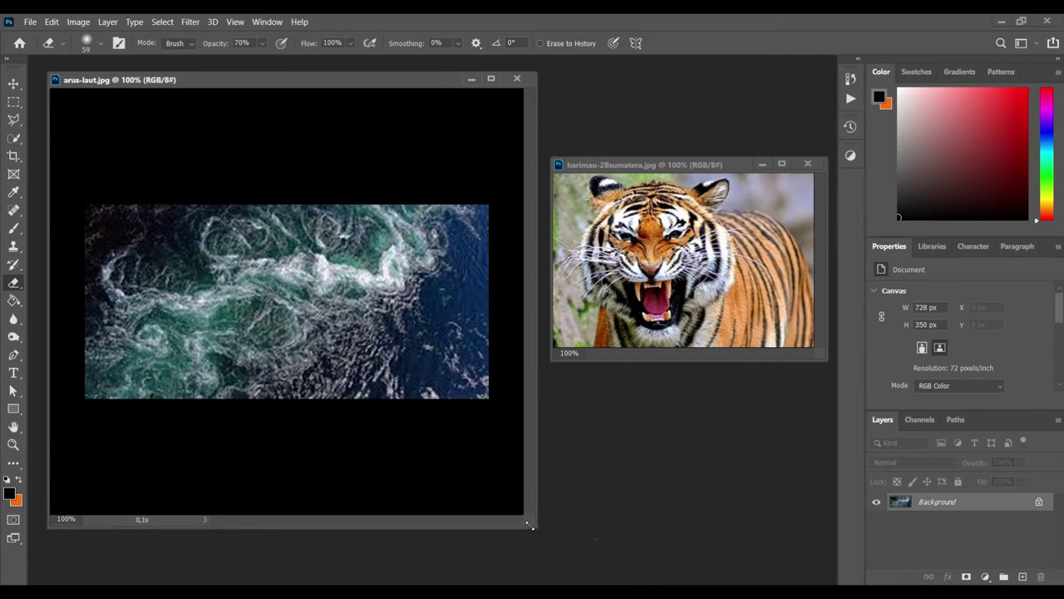
mouse_move(695, 165)
left_mouse_down()
mouse_move(670, 212)
mouse_move(692, 212)
left_mouse_up()
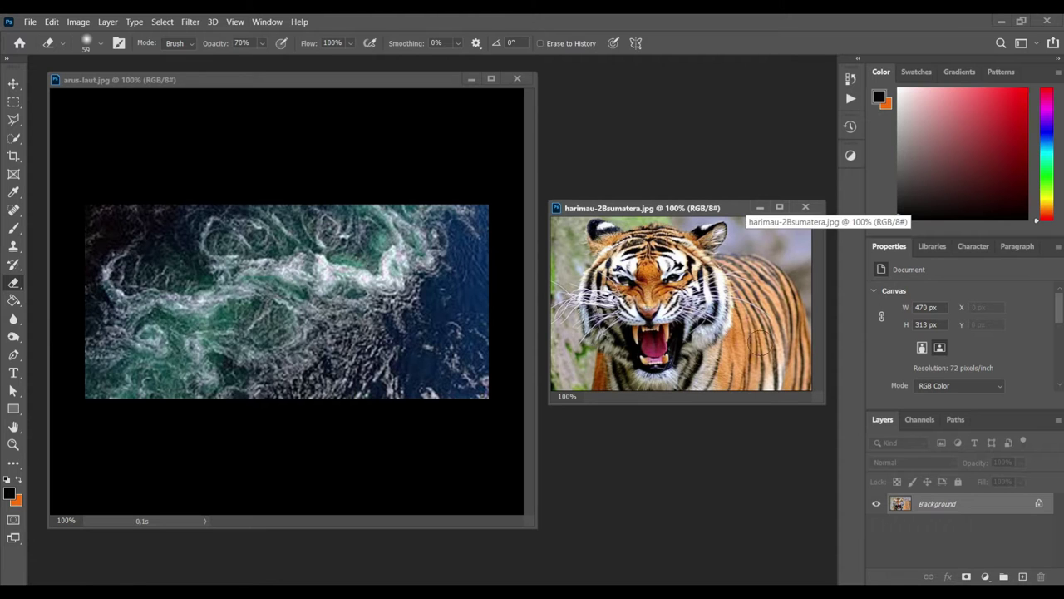
left_click_drag(820, 399, 831, 445)
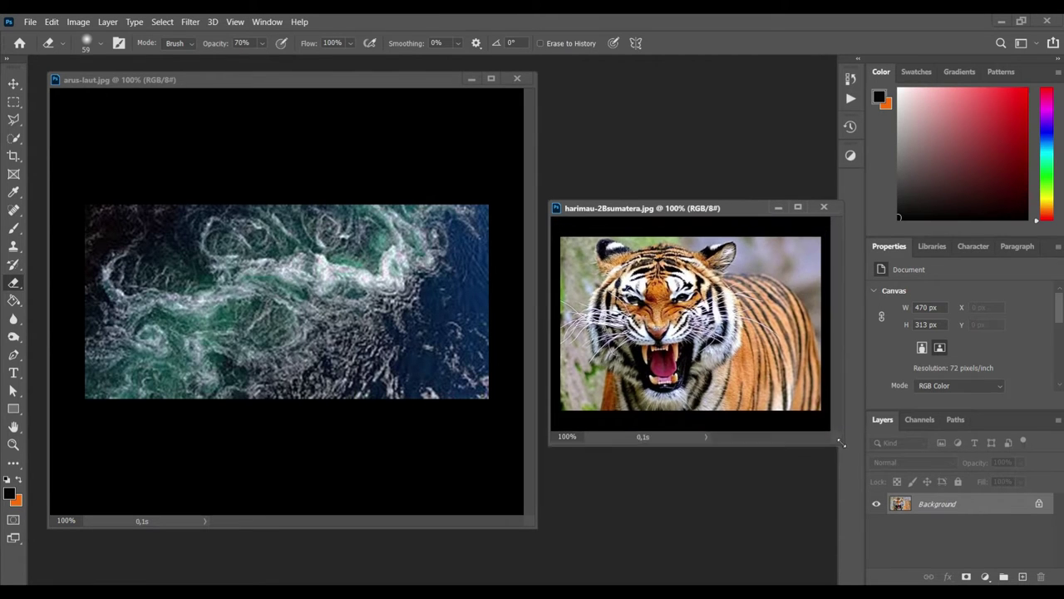
left_click_drag(663, 208, 658, 190)
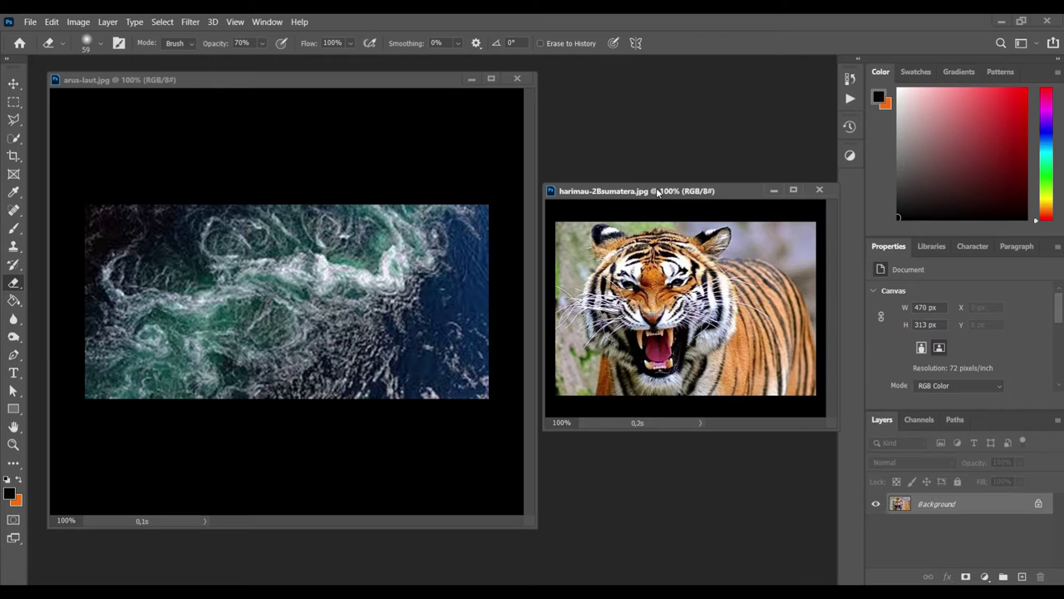
Apply the Remove background quick action to the tiger photo, leaving it masked as Layer 0
left_click(1000, 43)
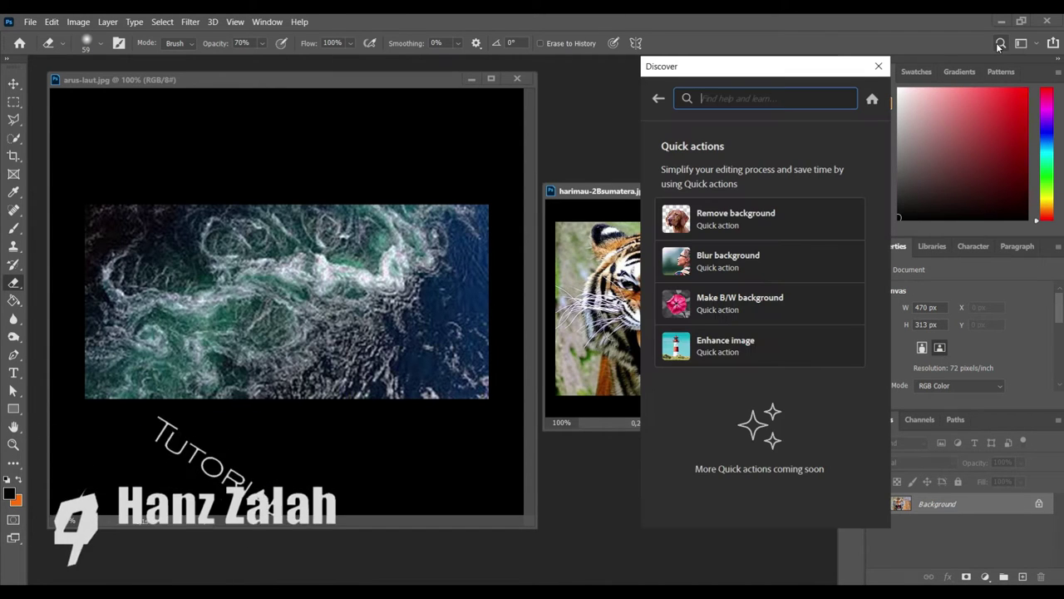
left_click(733, 221)
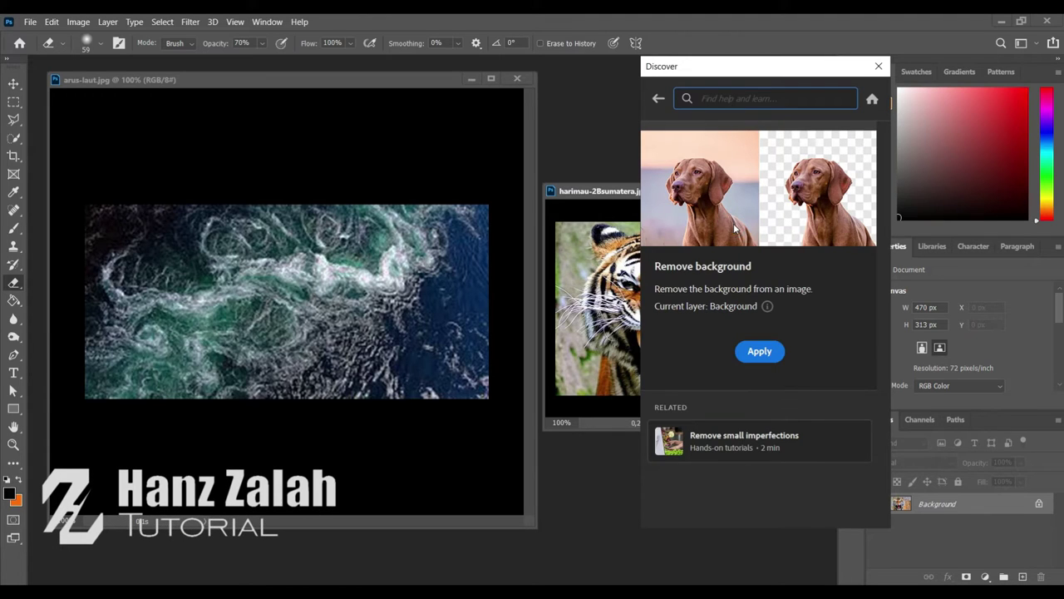
left_click(761, 353)
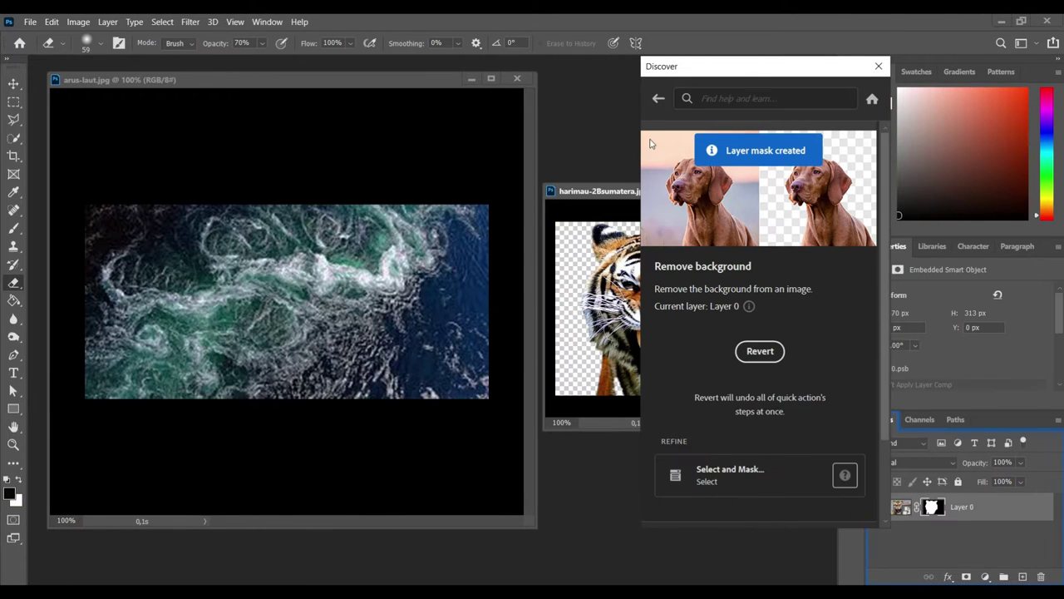
left_click(878, 66)
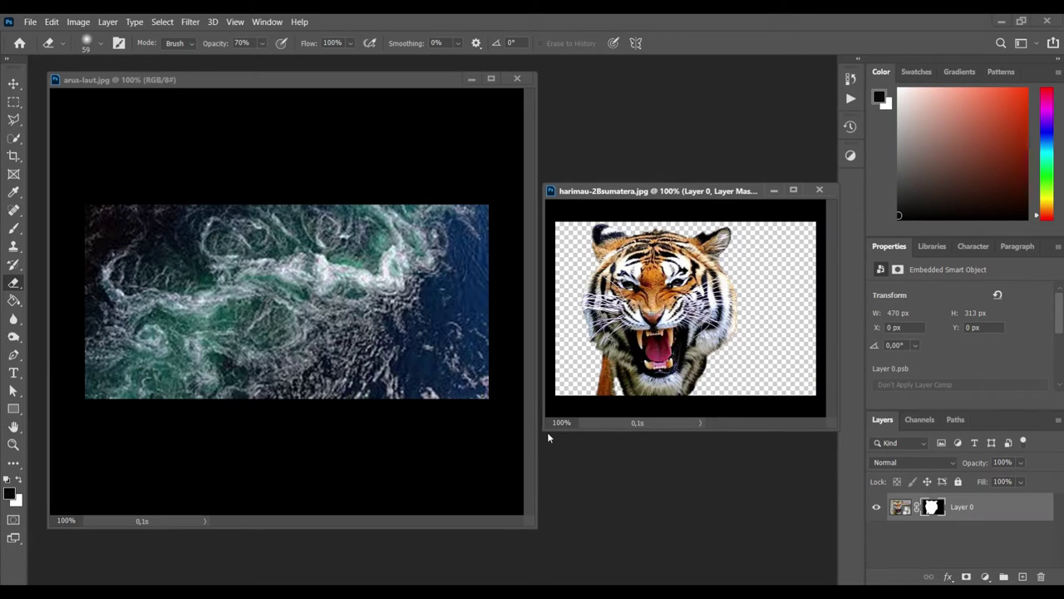
At 200% zoom, erase the tiger's left cheek and lower-left fur with a 31 px eraser
left_click_drag(546, 428, 350, 524)
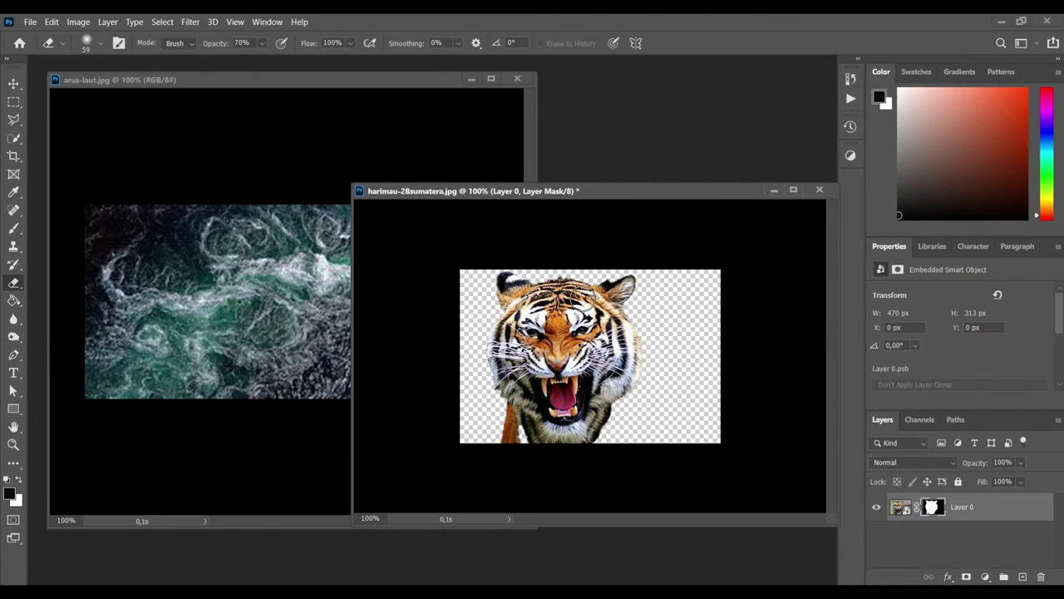
key("ctrl+plus")
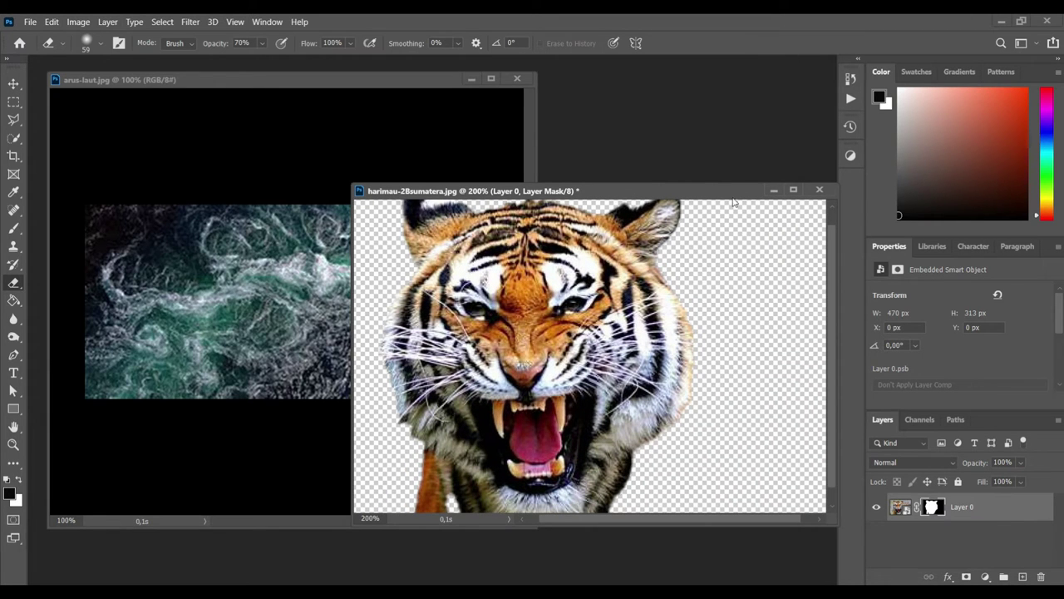
mouse_move(349, 188)
left_mouse_down()
mouse_move(311, 152)
mouse_move(213, 118)
left_mouse_up()
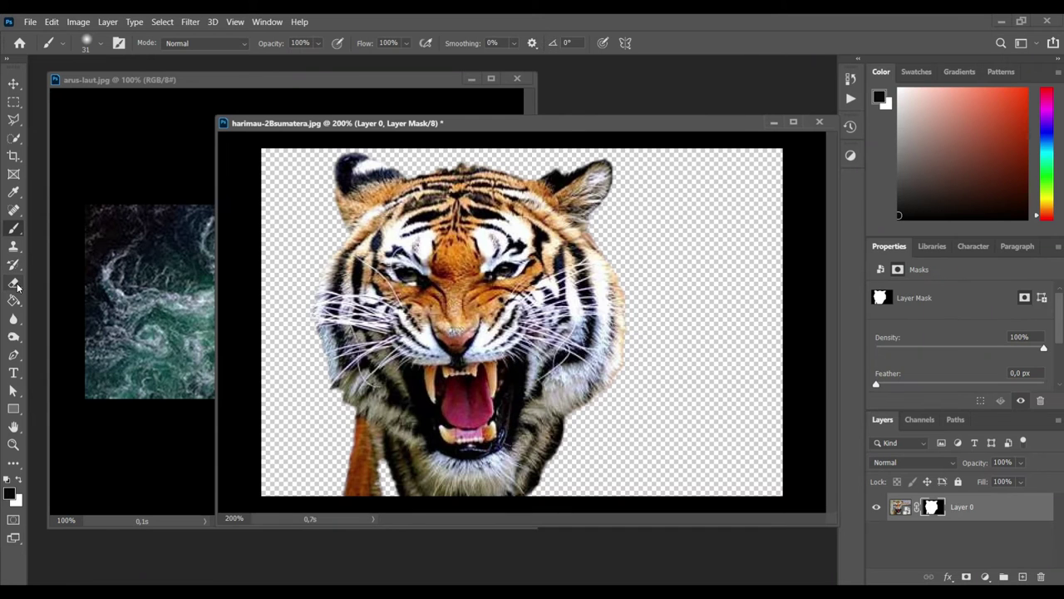
left_click(13, 282)
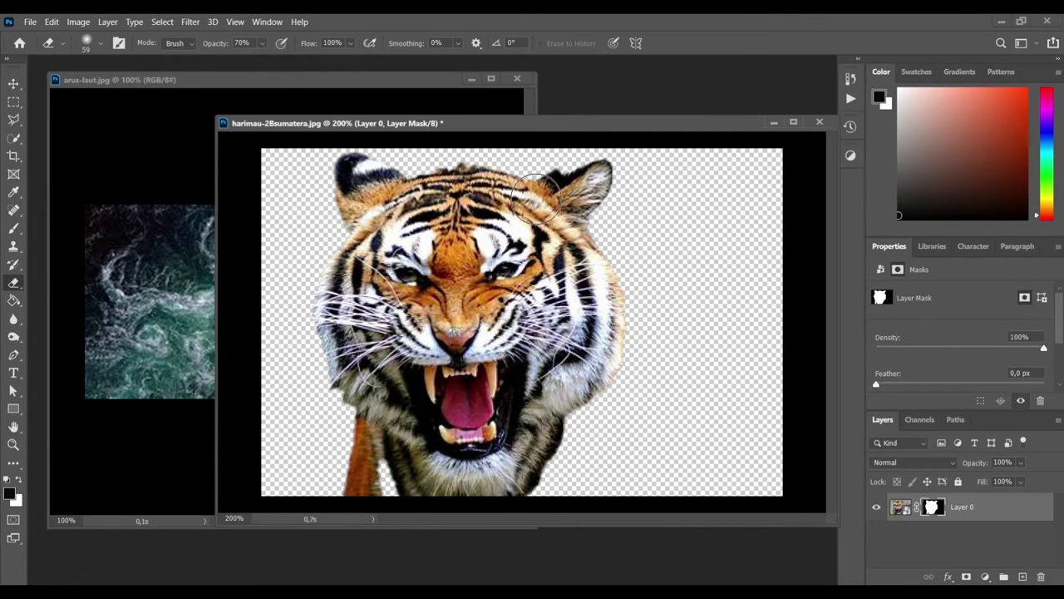
left_click(568, 184)
right_click(557, 256)
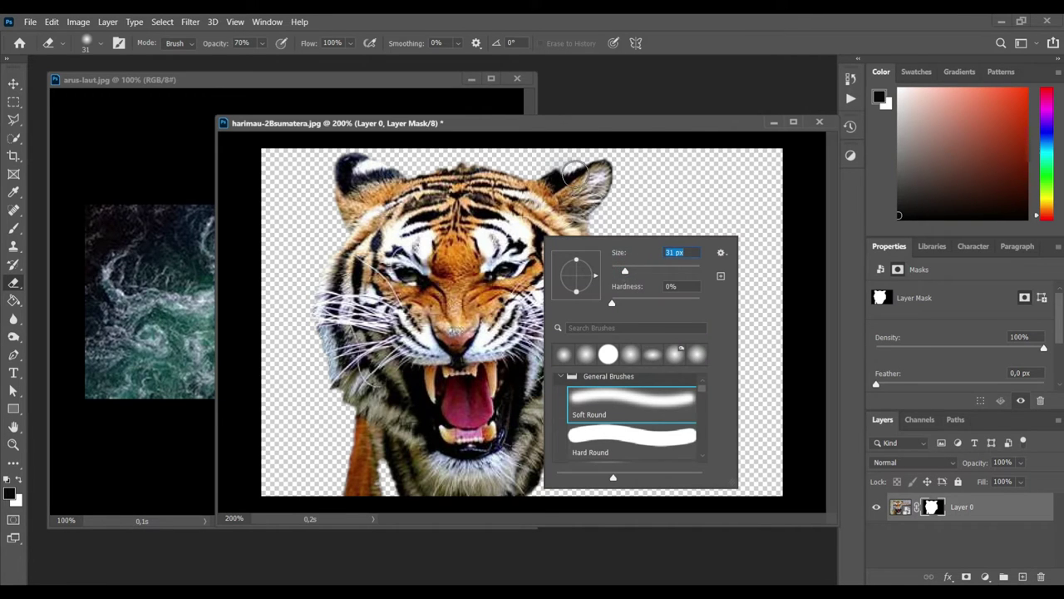
key("Return")
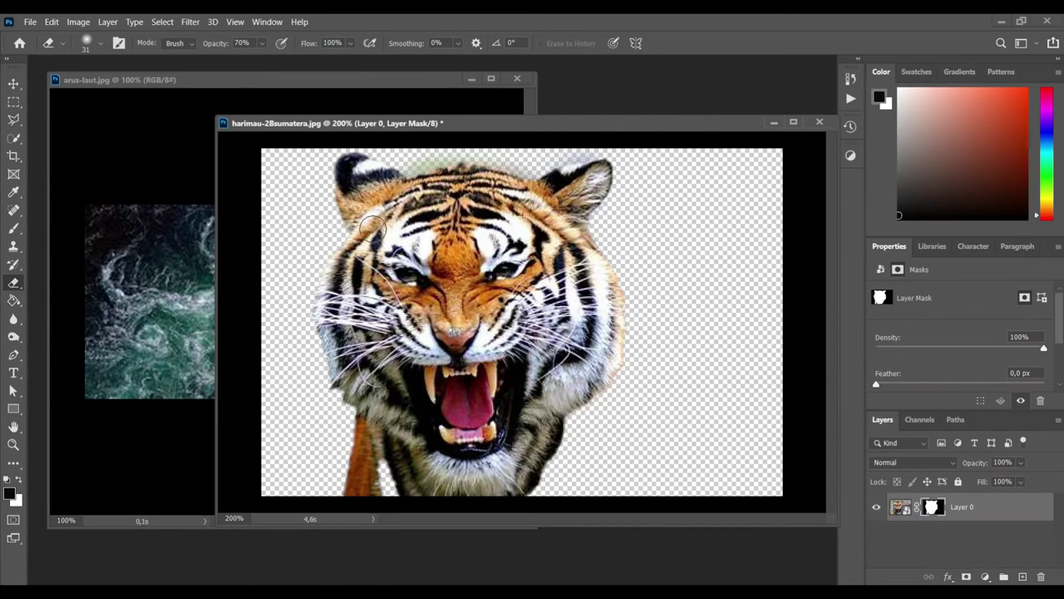
left_click_drag(322, 307, 357, 420)
mouse_move(388, 453)
left_mouse_down()
mouse_move(387, 496)
mouse_move(398, 501)
left_mouse_up()
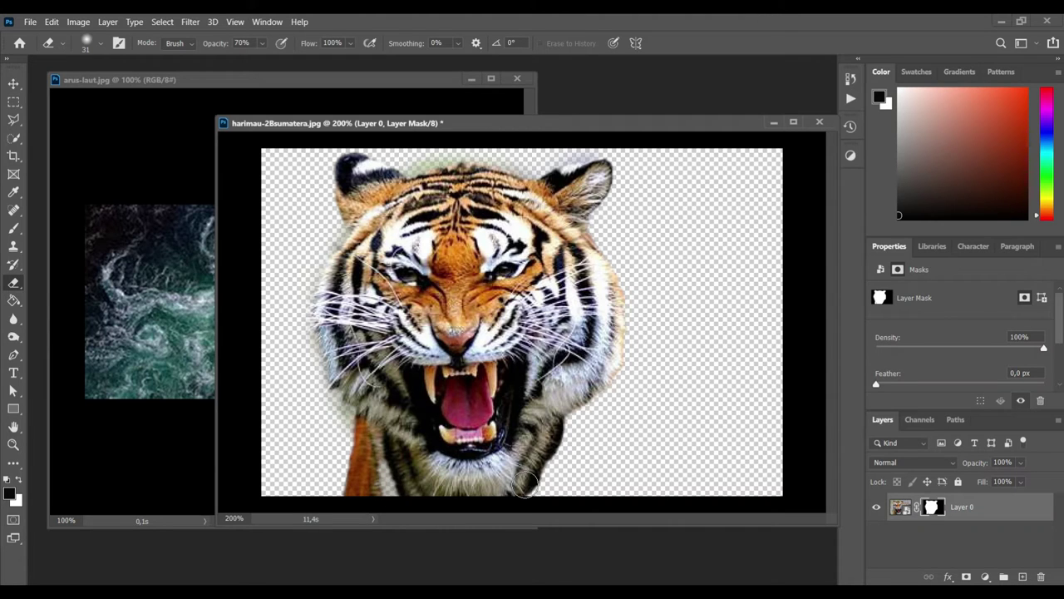
Set eraser opacity to 100% and erase fringe fur along the head top and right cheek
left_click(262, 43)
left_click_drag(271, 59, 292, 59)
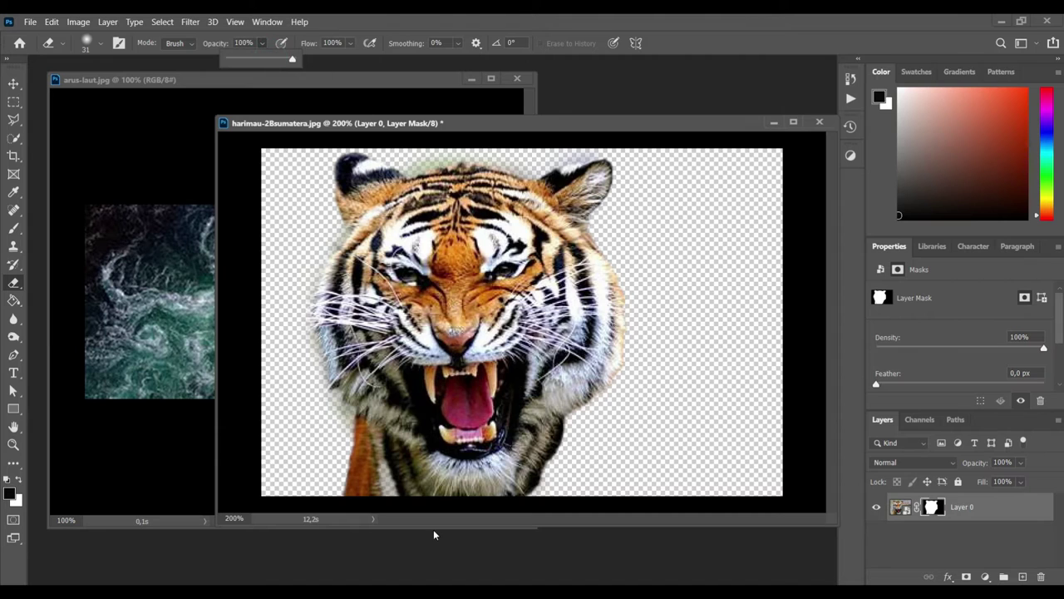
left_click(383, 452)
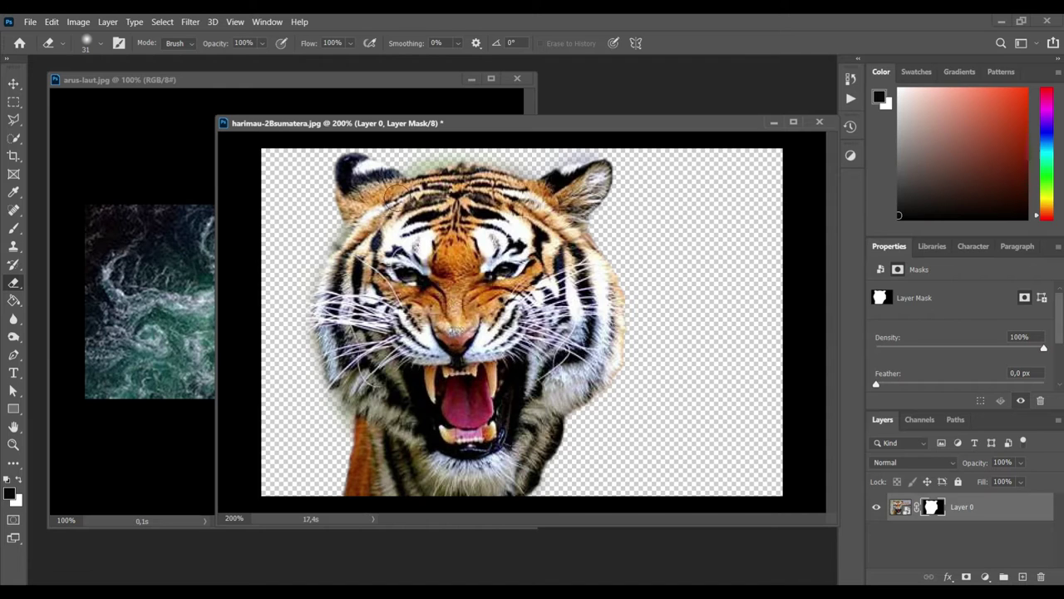
left_click_drag(420, 181, 527, 182)
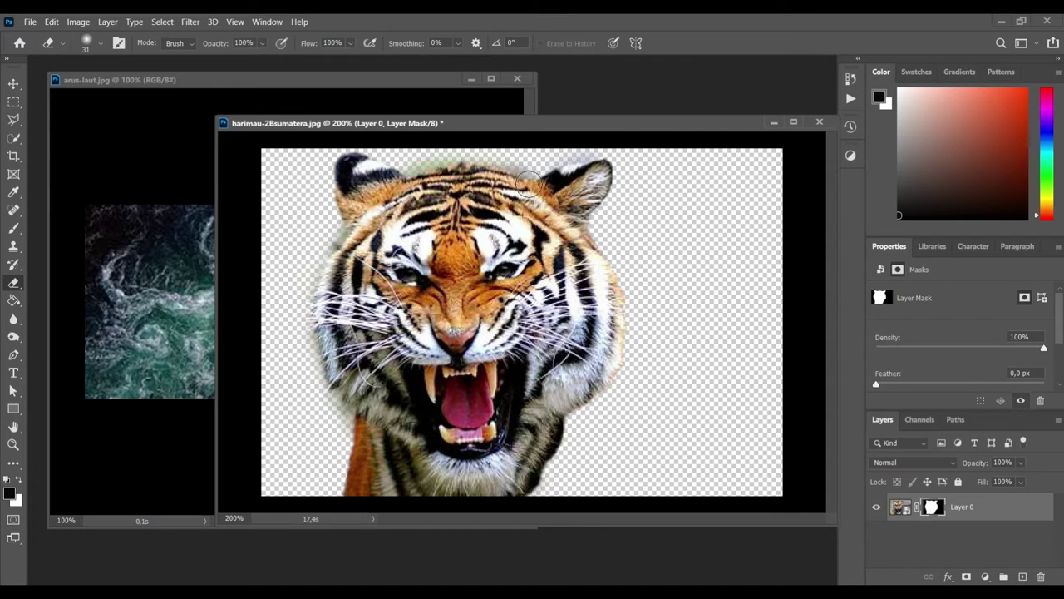
left_click_drag(583, 234, 601, 271)
mouse_move(581, 235)
left_mouse_down()
mouse_move(615, 295)
mouse_move(615, 345)
mouse_move(549, 463)
left_mouse_up()
Erase the faint fur along the tiger's lower neck and right ear edges
left_click_drag(579, 393, 551, 460)
left_click(547, 447)
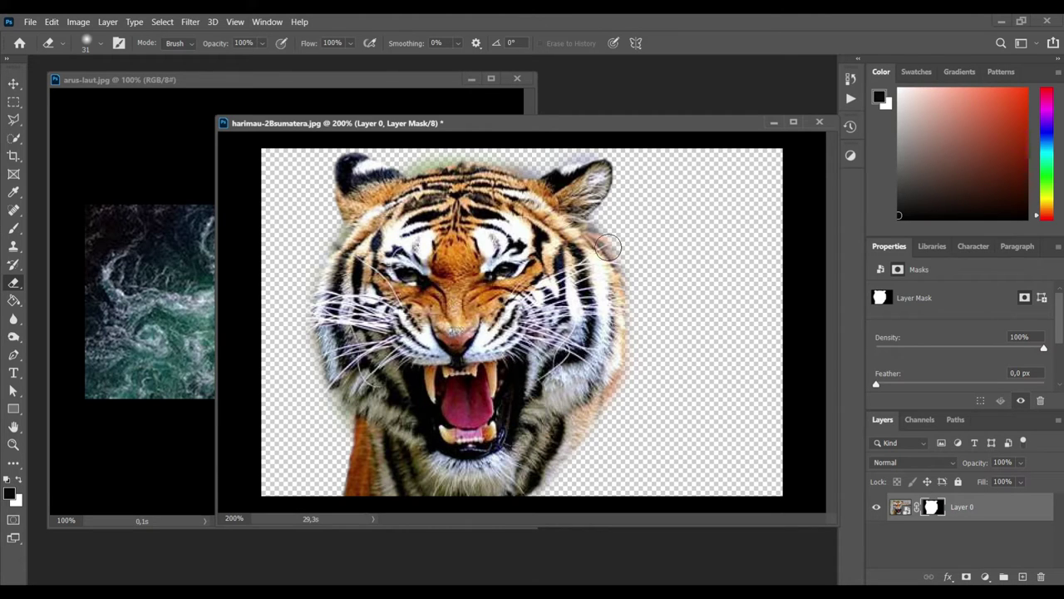
left_click(598, 274)
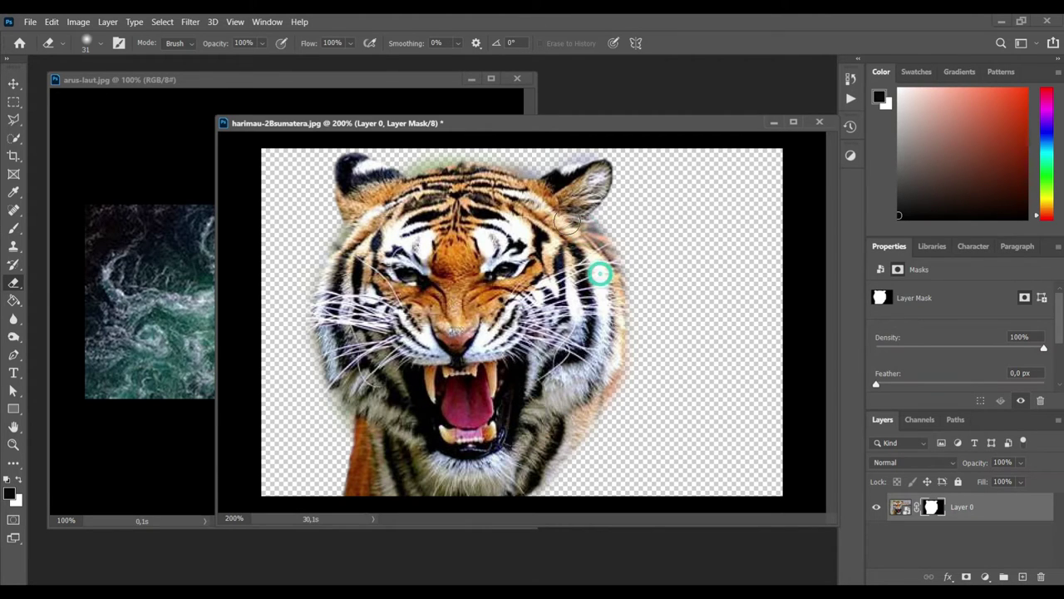
mouse_move(587, 249)
left_mouse_down()
mouse_move(628, 282)
mouse_move(617, 343)
left_mouse_up()
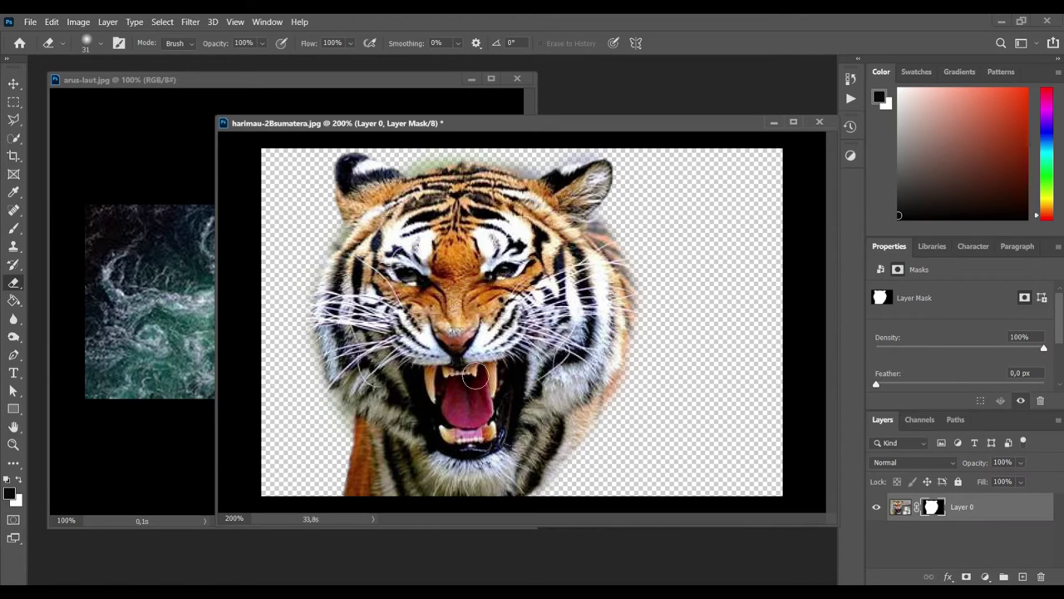
left_click_drag(274, 126, 371, 122)
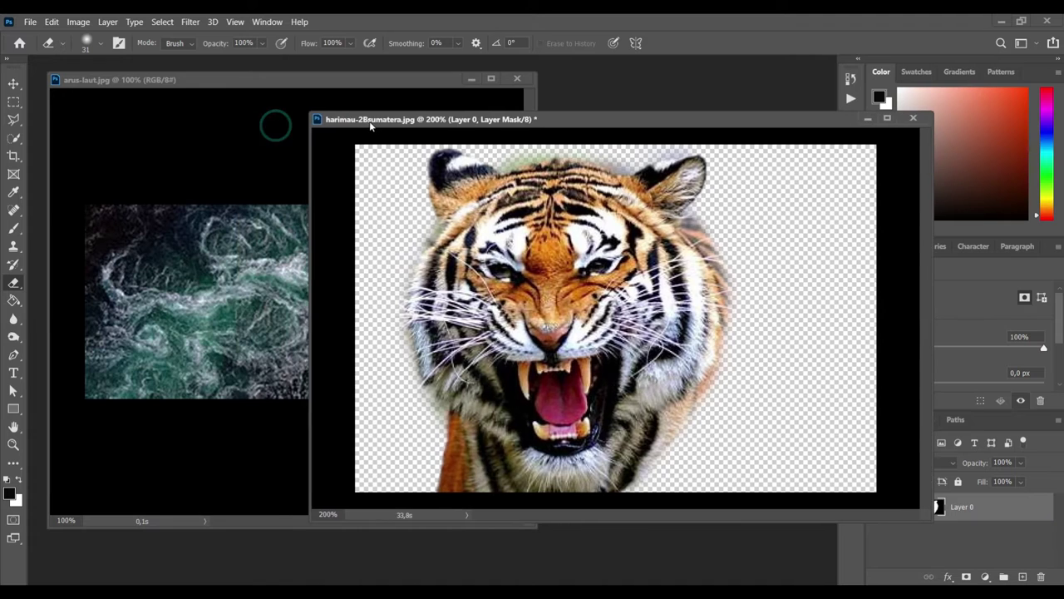
Move the tiger into arus-laut.jpg as Layer 1, then close the tiger document and Discover panel
left_click(13, 83)
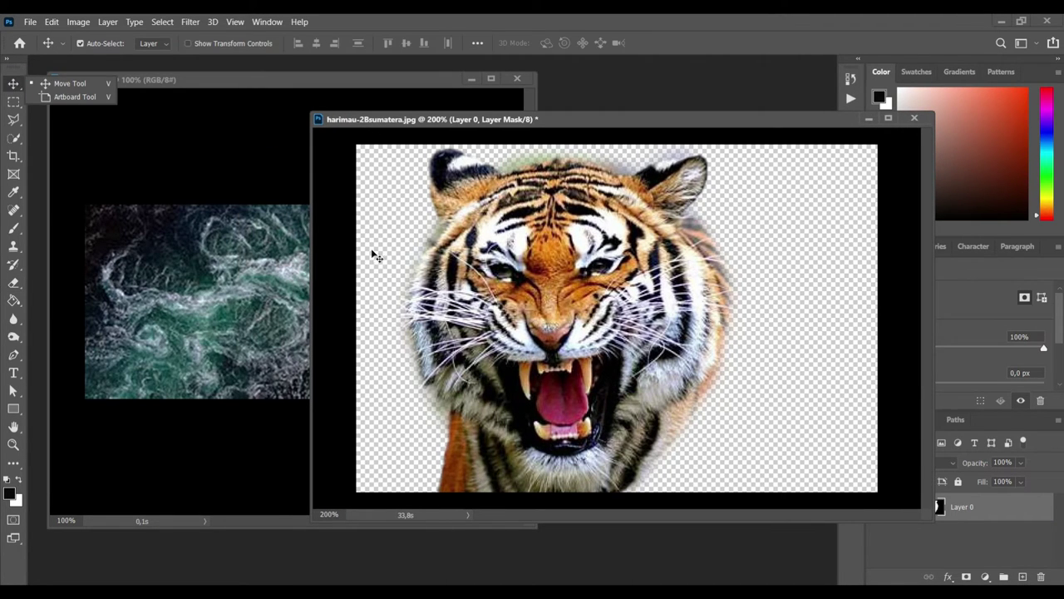
left_click_drag(559, 295, 263, 297)
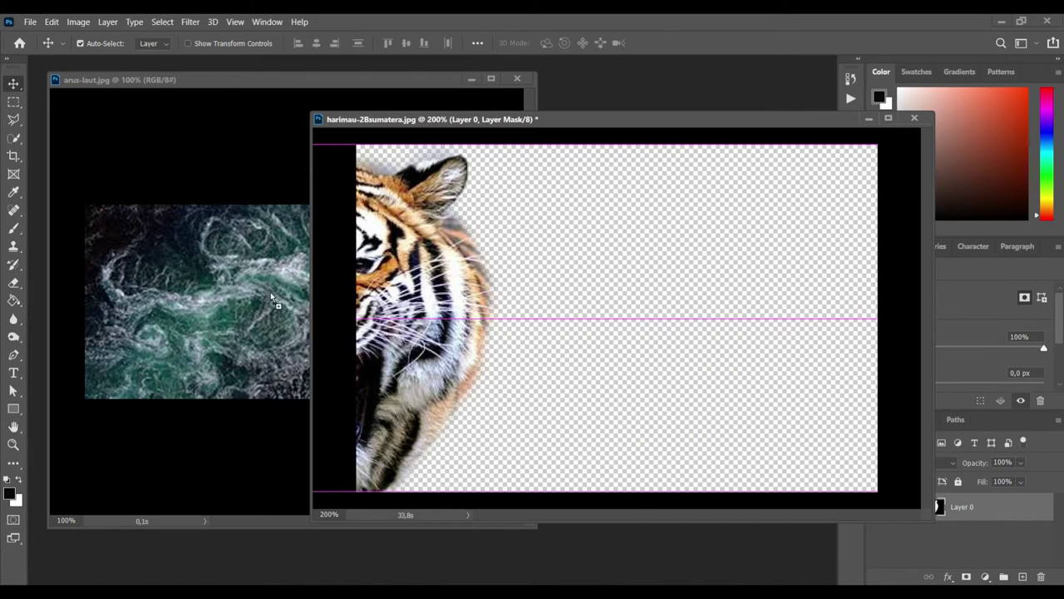
left_click_drag(262, 302, 269, 307)
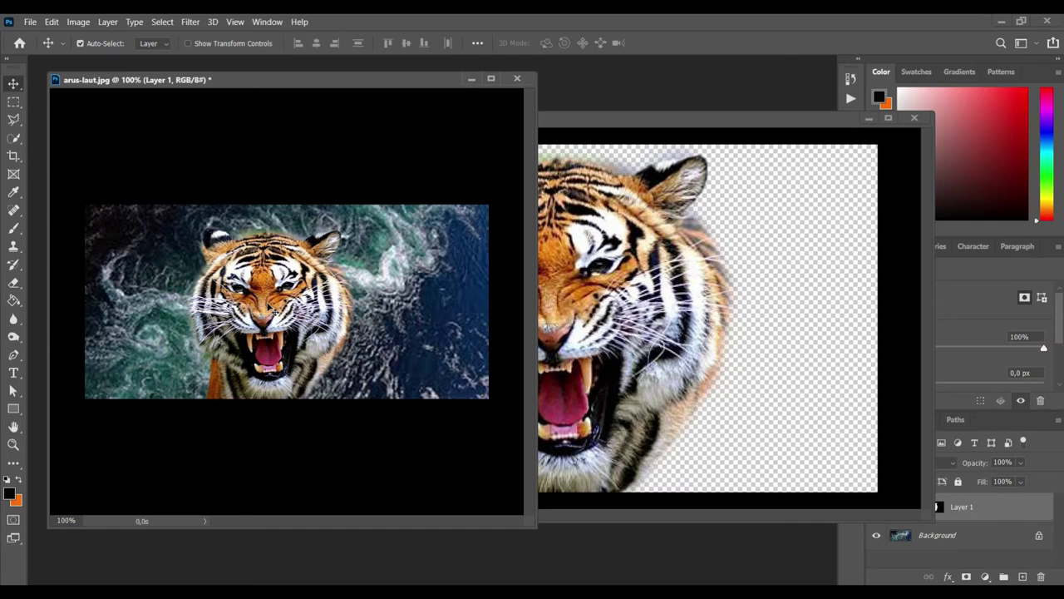
left_click(870, 120)
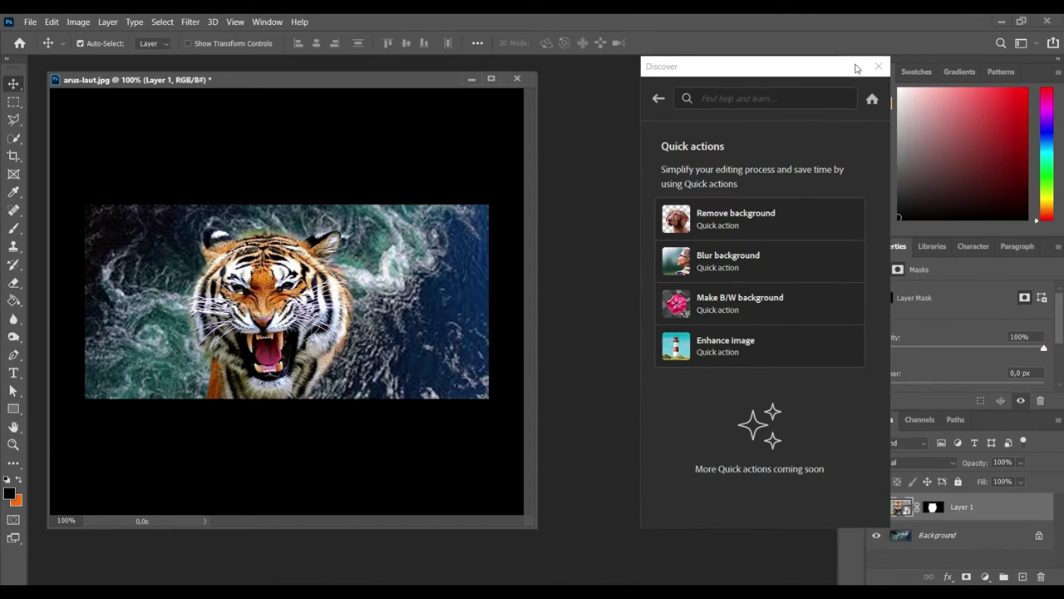
left_click(878, 67)
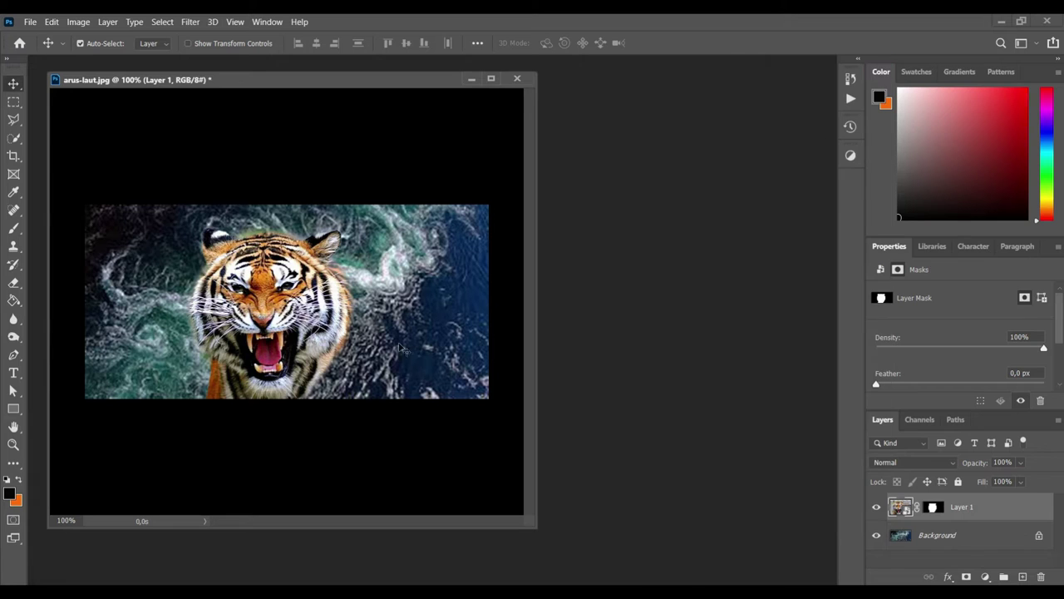
mouse_move(282, 77)
left_mouse_down()
mouse_move(296, 70)
mouse_move(266, 71)
left_mouse_up()
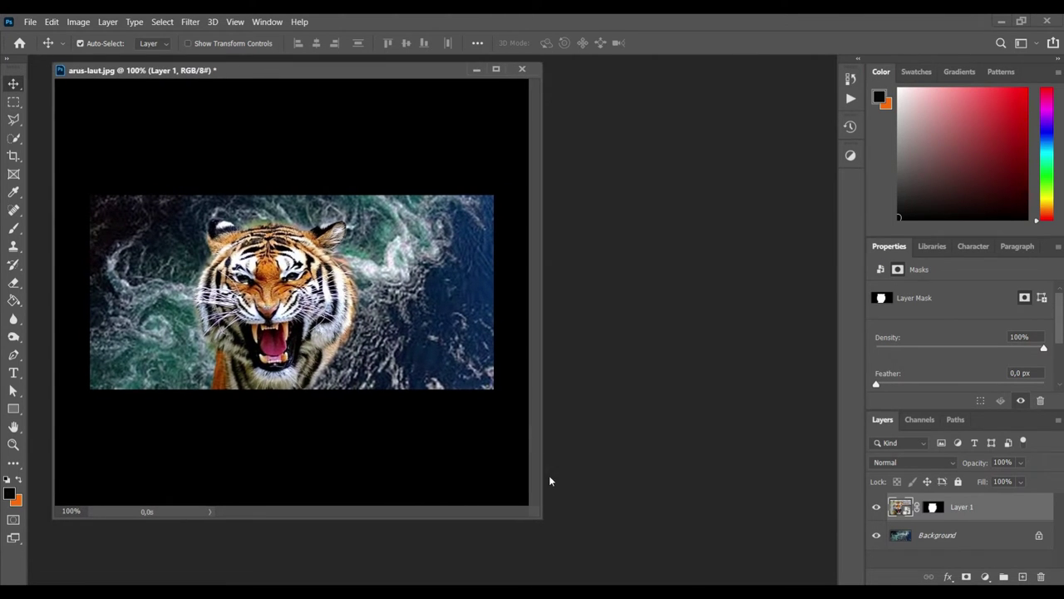
Unlock the ocean Background into Layer 0, then select the tiger's Layer 1
left_click_drag(543, 522, 817, 585)
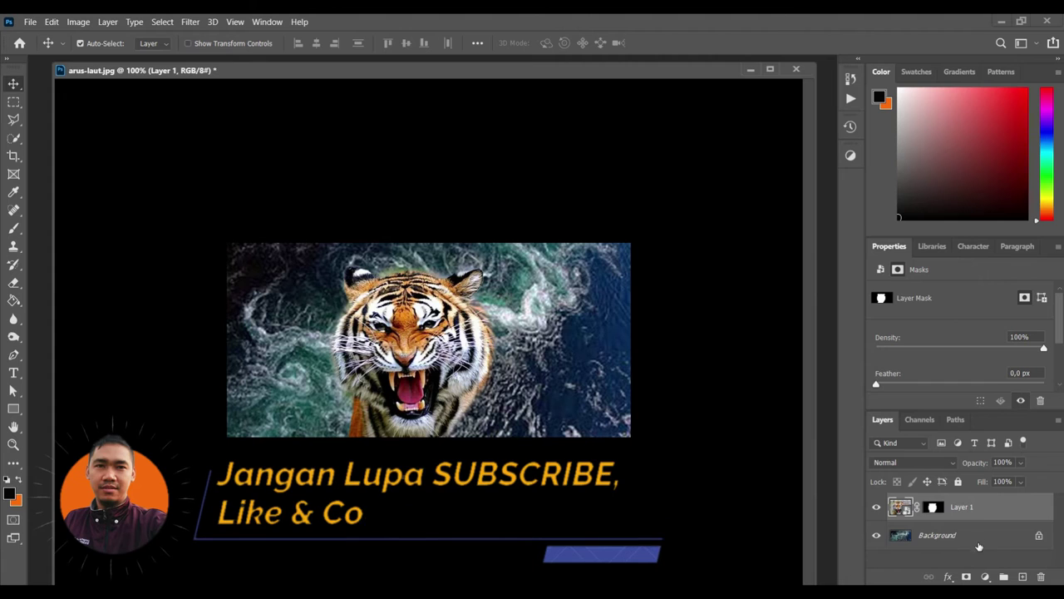
left_click(1027, 537)
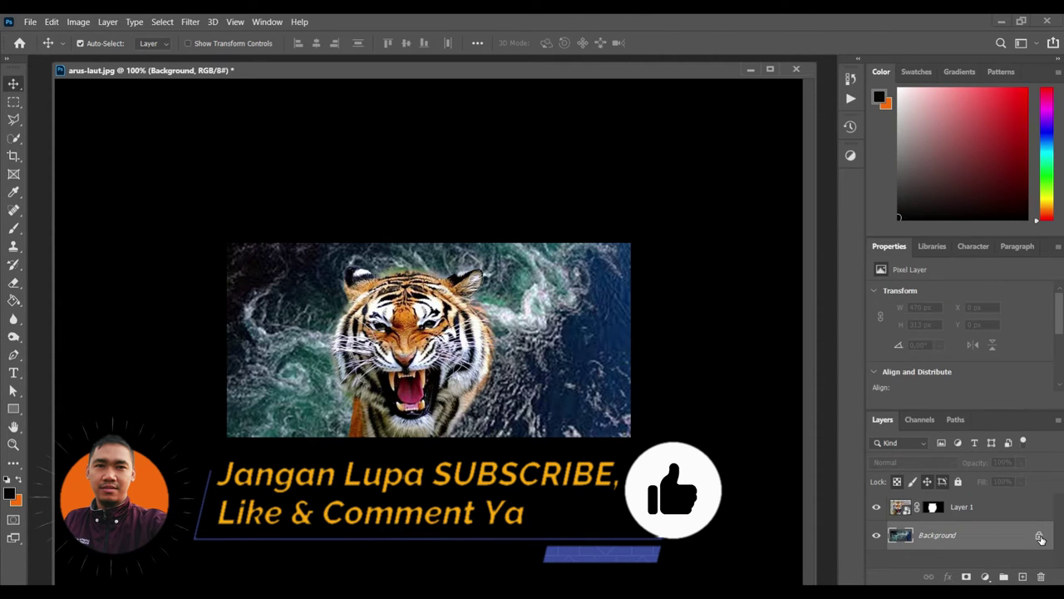
left_click(1040, 537)
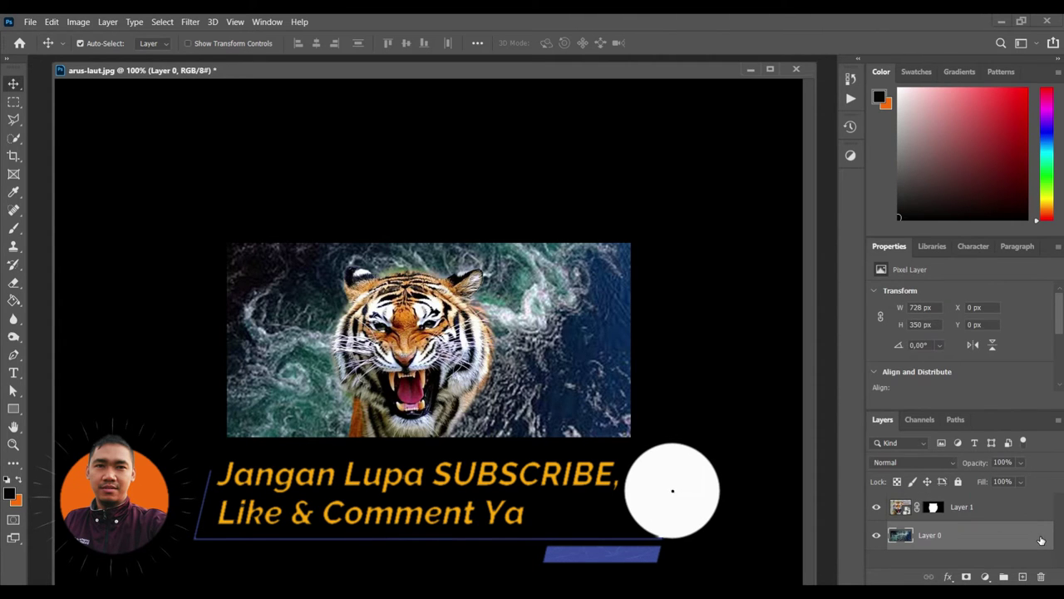
left_click(983, 514)
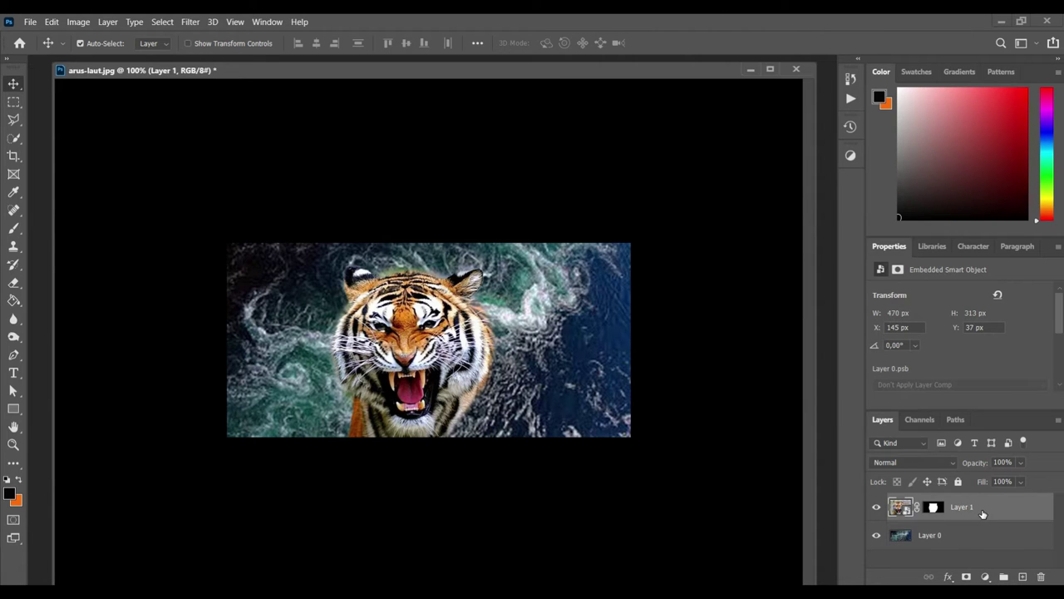
Rasterize the tiger's Layer 1 and begin duplicating it via Duplicate Layer
right_click(983, 513)
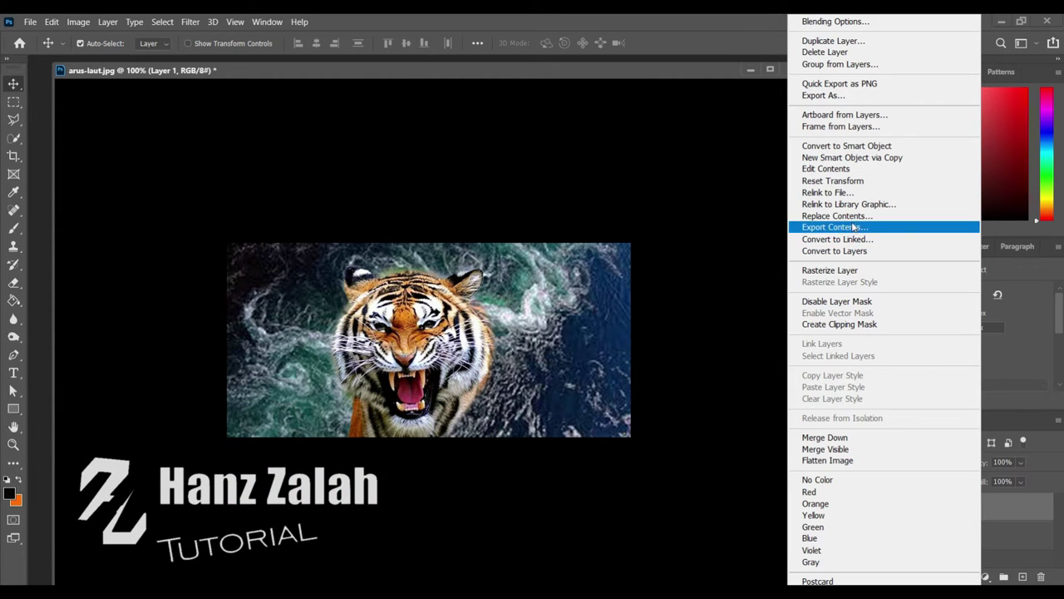
left_click(865, 270)
right_click(988, 511)
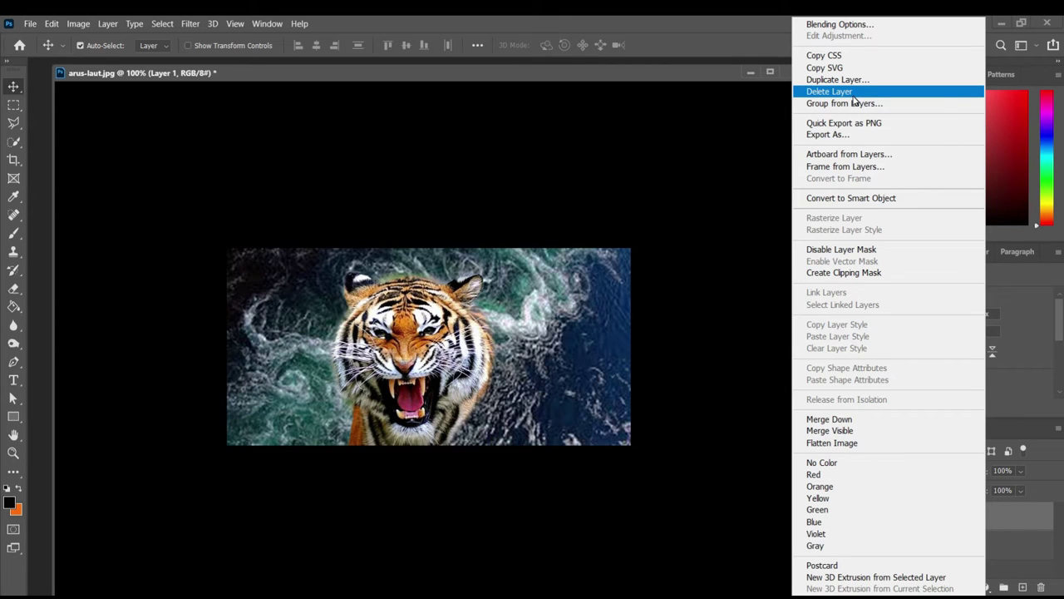
left_click(857, 81)
Create a hidden Layer 1 copy and set Layer 1's blend mode to Luminosity
left_click(647, 175)
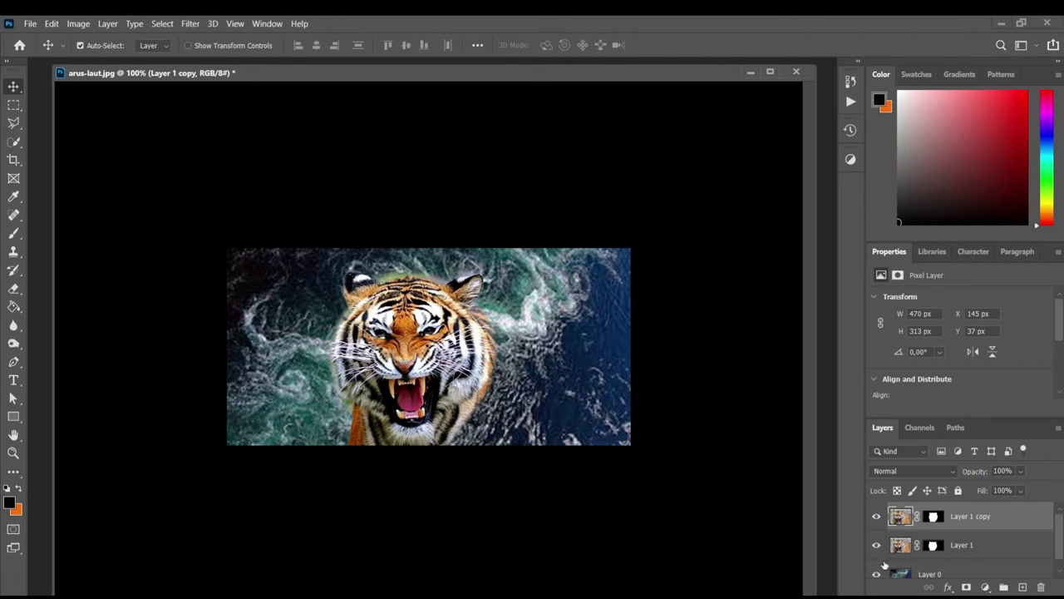
left_click(875, 517)
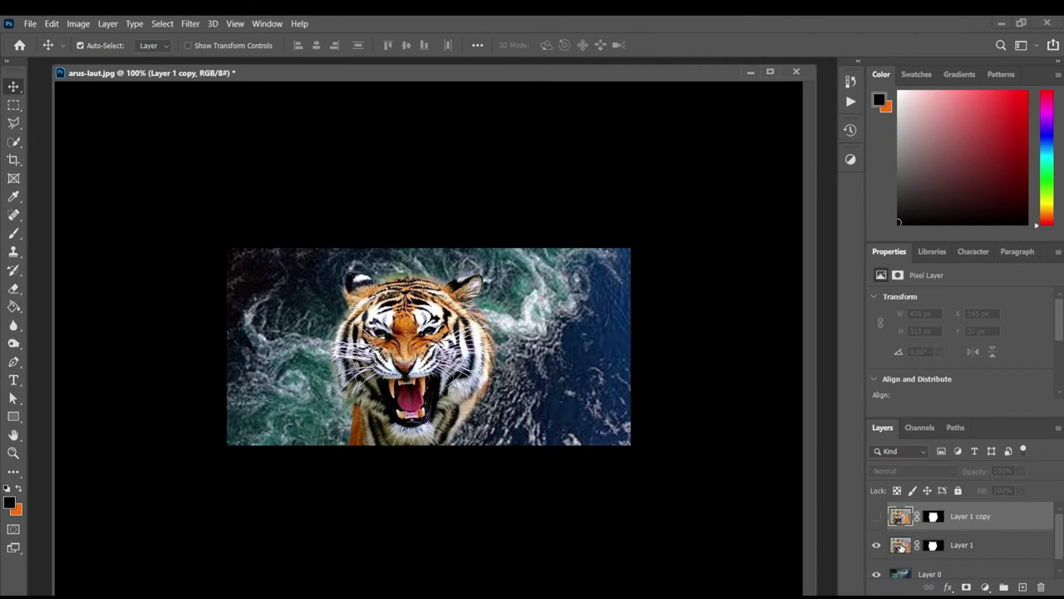
left_click(900, 548)
left_click(928, 472)
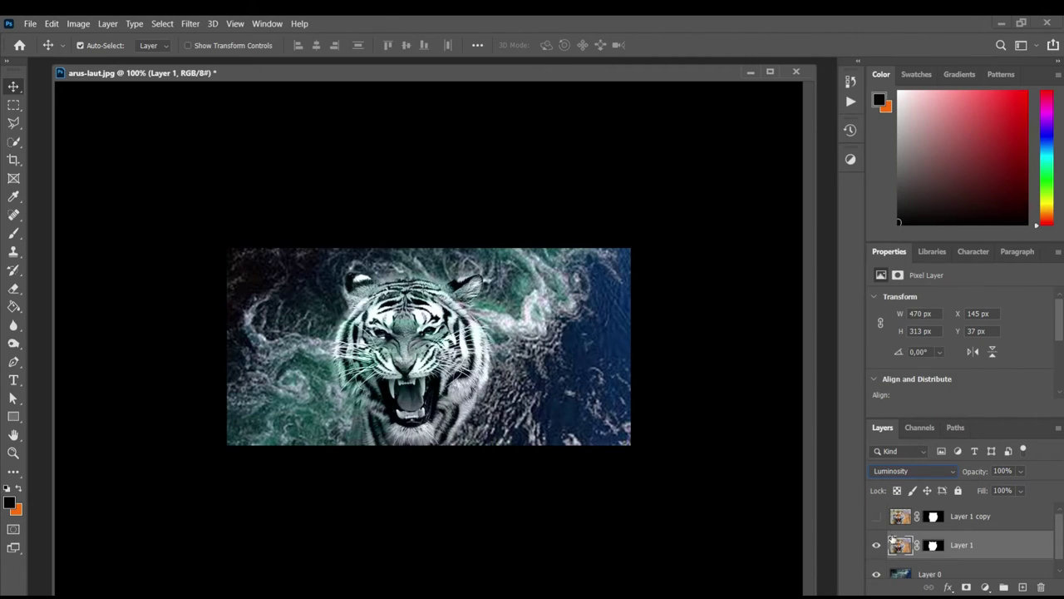
left_click(876, 516)
scroll(1001, 548, "down", 1)
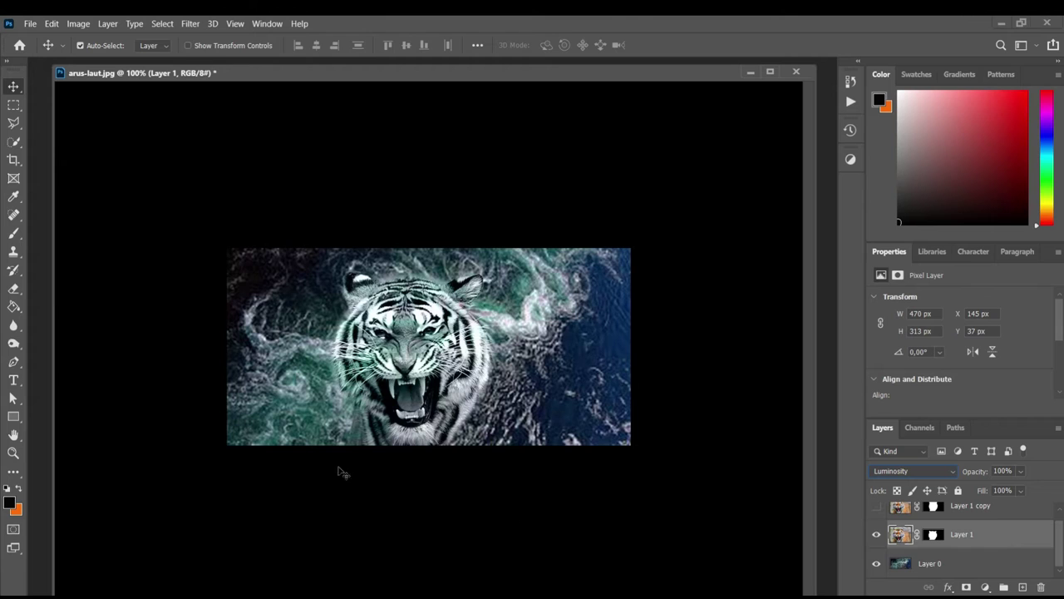
left_click(10, 232)
Erase the tiger's left edge into the water with a 124 px soft eraser at 72% opacity
left_click(14, 289)
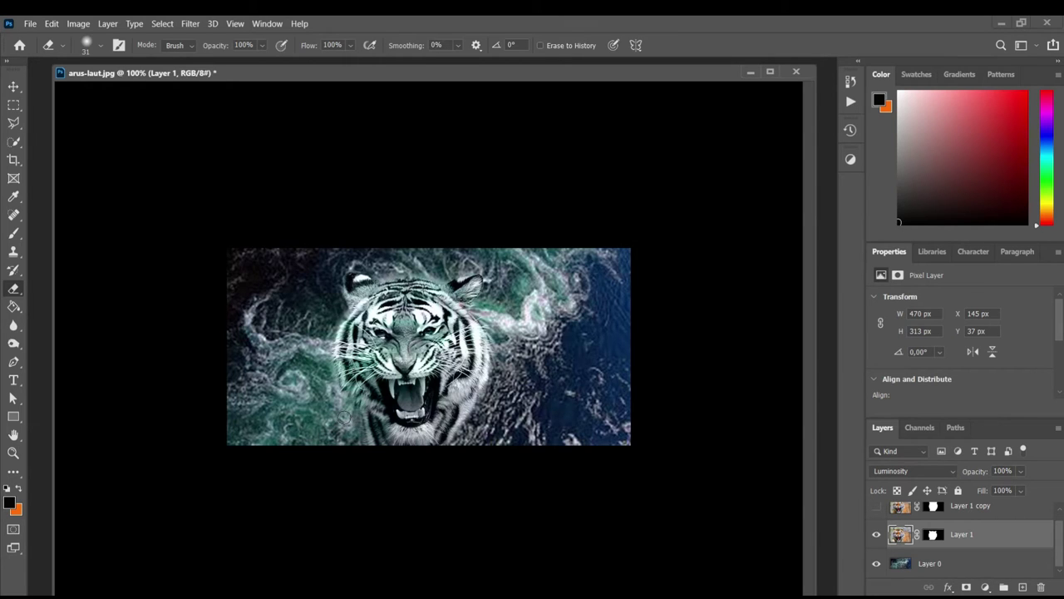
right_click(344, 416)
left_click(466, 374)
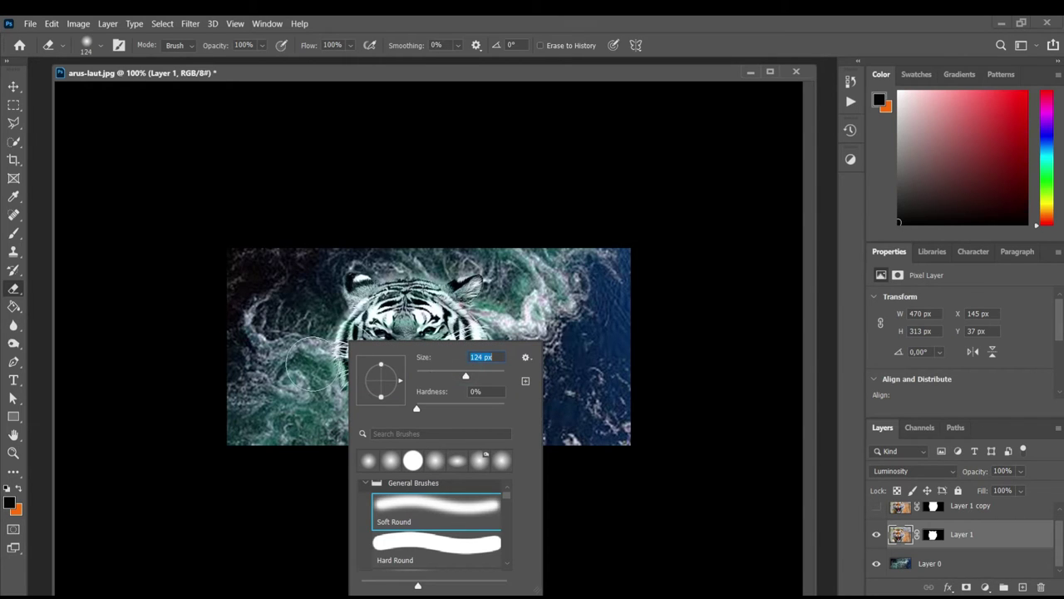
left_click(261, 44)
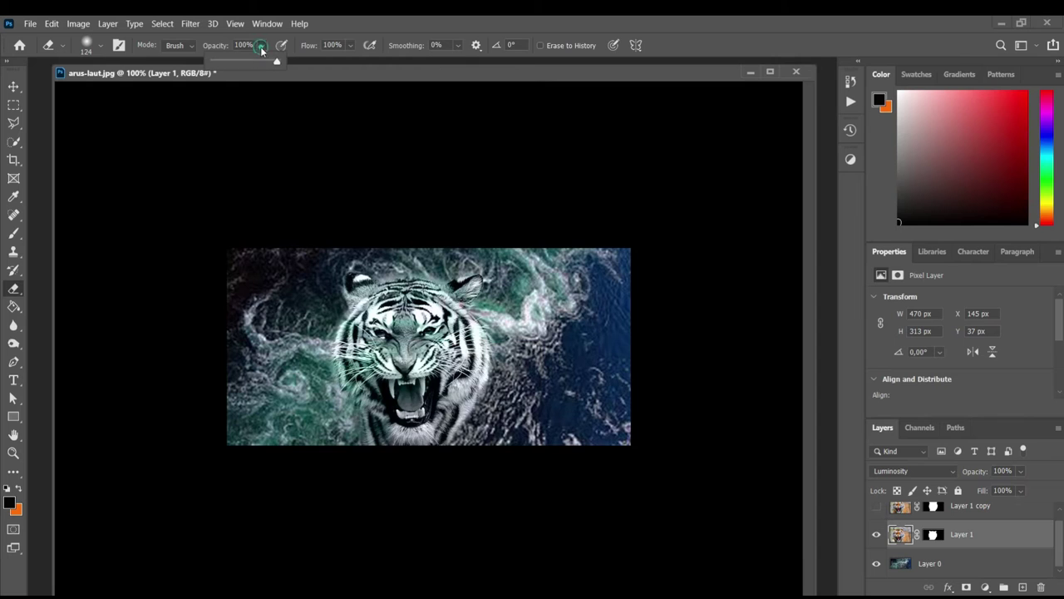
left_click(259, 60)
left_click(324, 410)
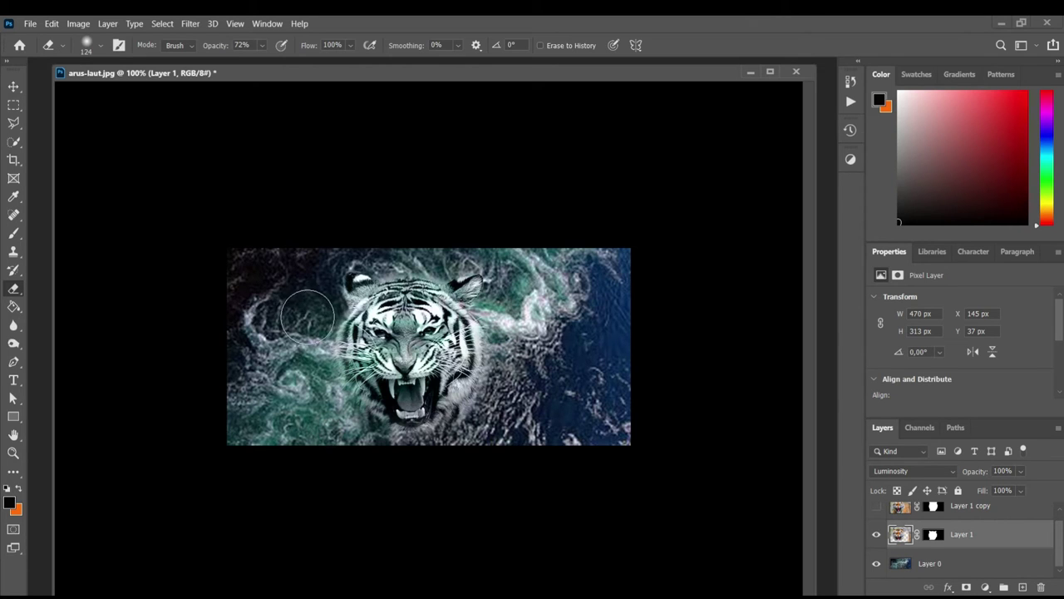
left_click_drag(271, 304, 319, 310)
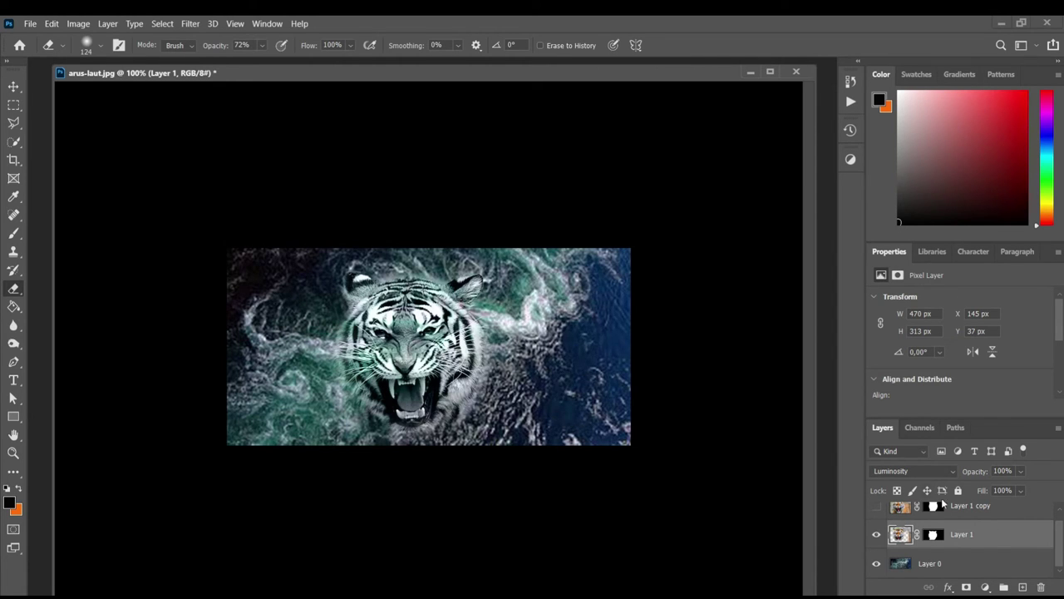
Duplicate the ocean layer Layer 0 as Layer 0 copy and drag it upward
left_click(1014, 566)
right_click(1014, 567)
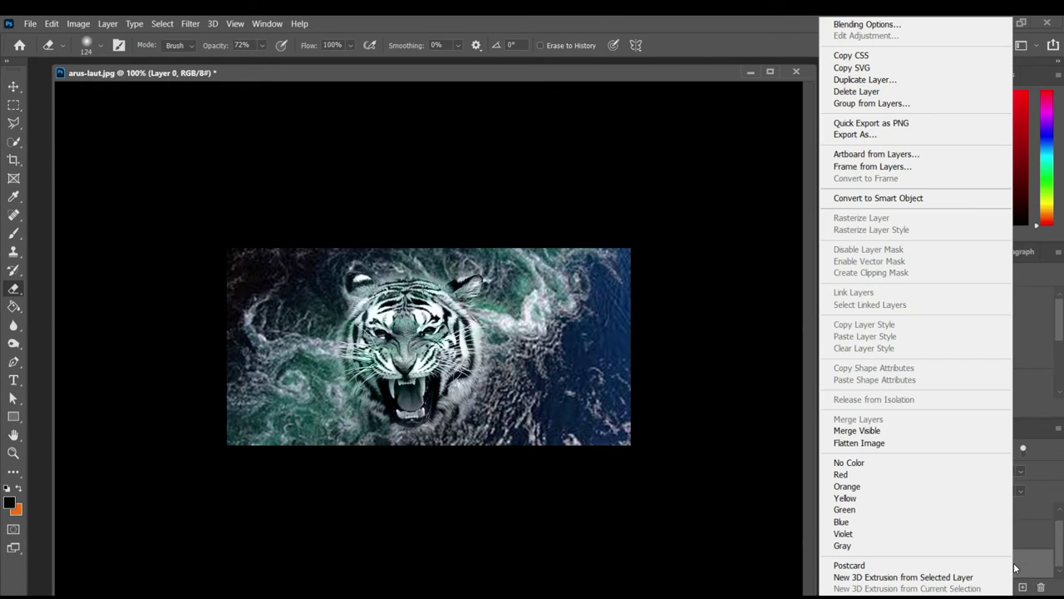
left_click(900, 82)
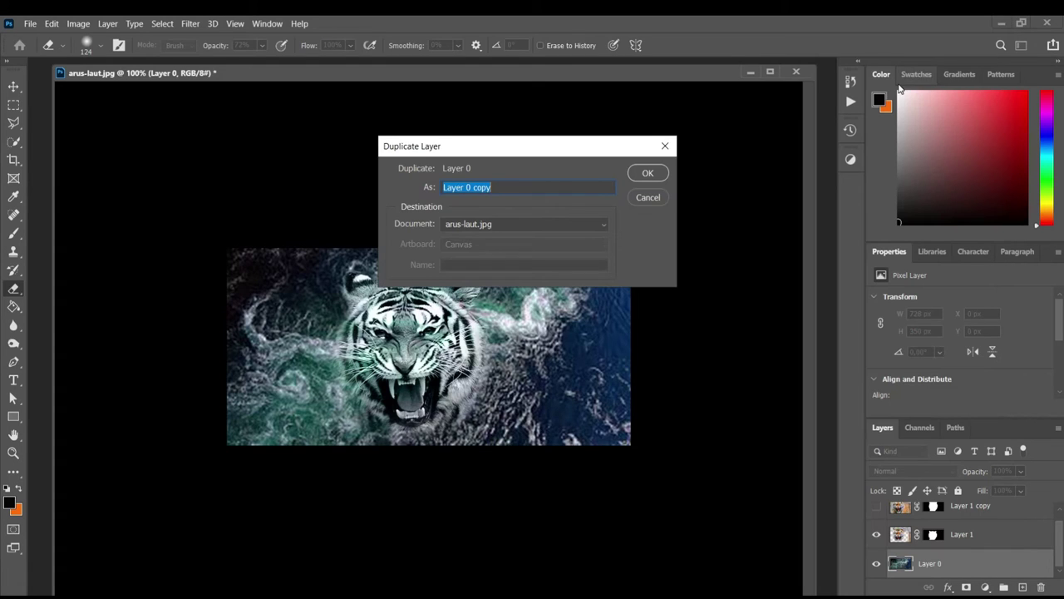
left_click(637, 176)
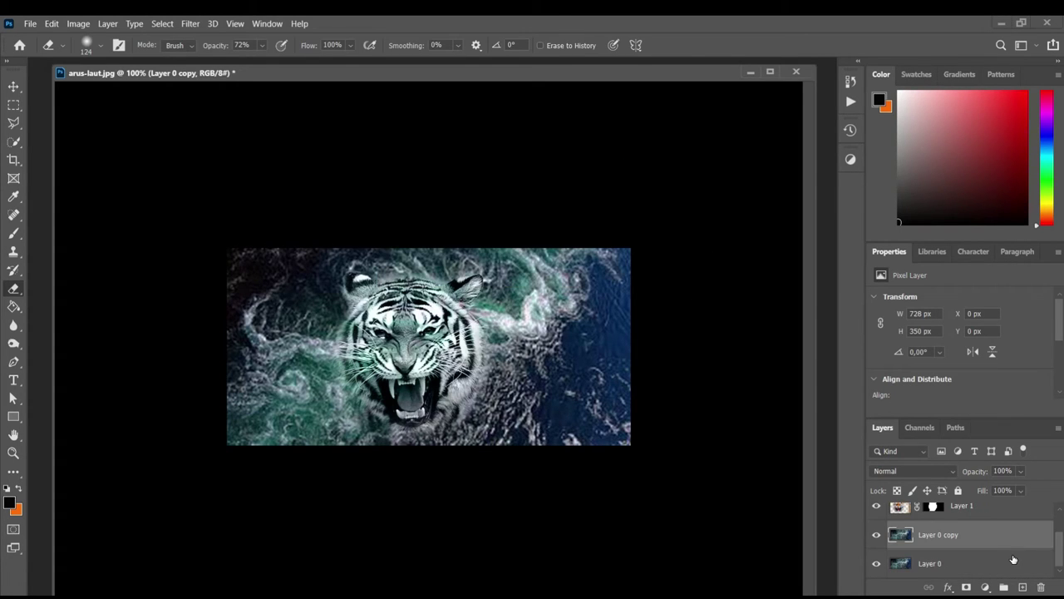
left_click_drag(964, 538, 968, 508)
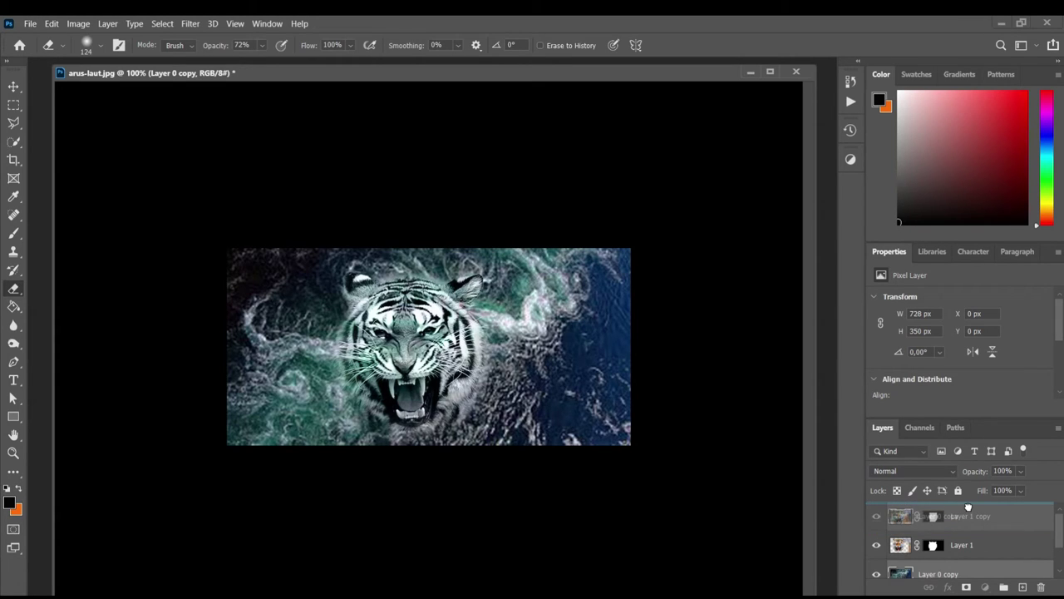
Put Layer 0 copy on top at 68% opacity, erase over the tiger's face, and show Layer 1 copy
left_click_drag(968, 506, 969, 510)
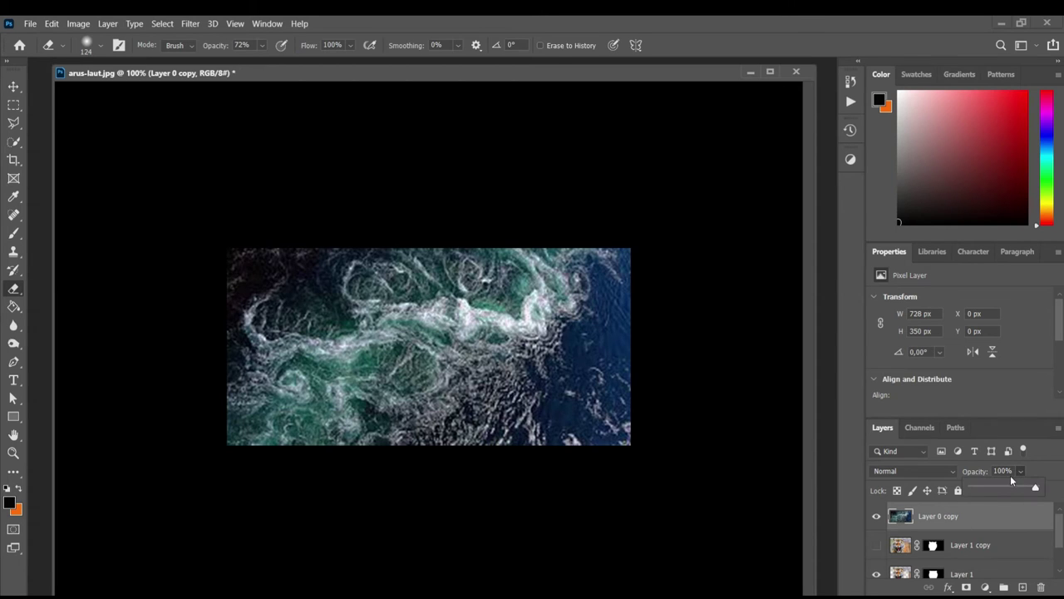
left_click(1015, 485)
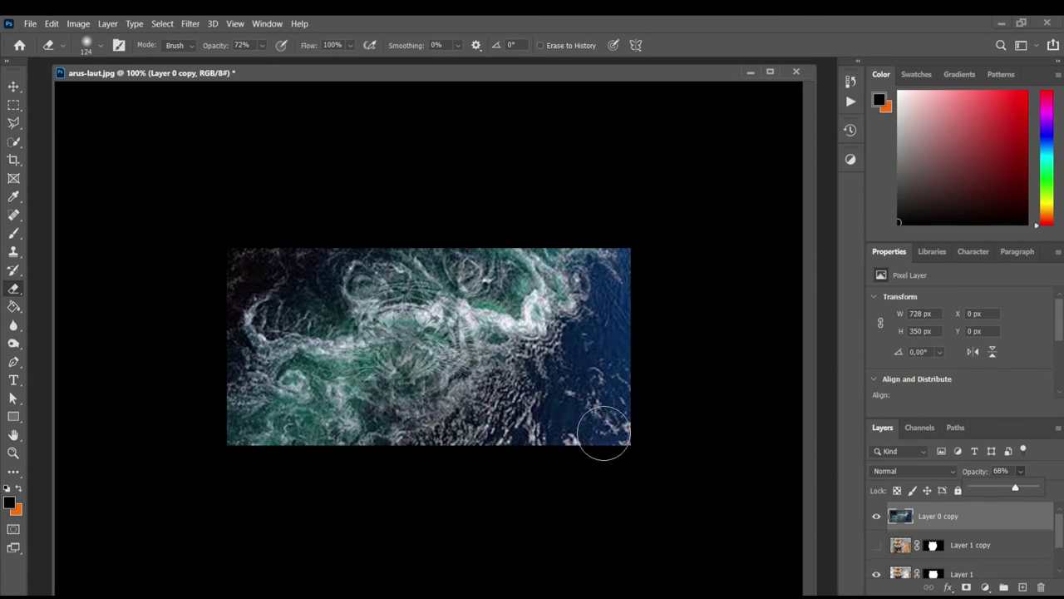
mouse_move(399, 393)
left_mouse_down()
mouse_move(445, 359)
mouse_move(349, 358)
mouse_move(466, 351)
mouse_move(388, 409)
mouse_move(373, 326)
left_mouse_up()
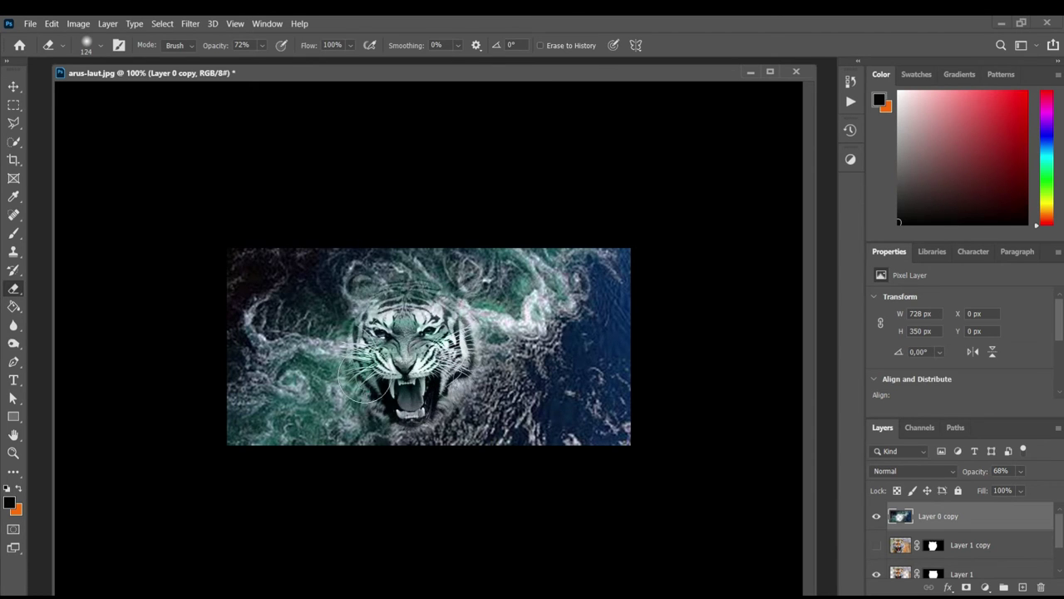
left_click_drag(408, 295, 449, 390)
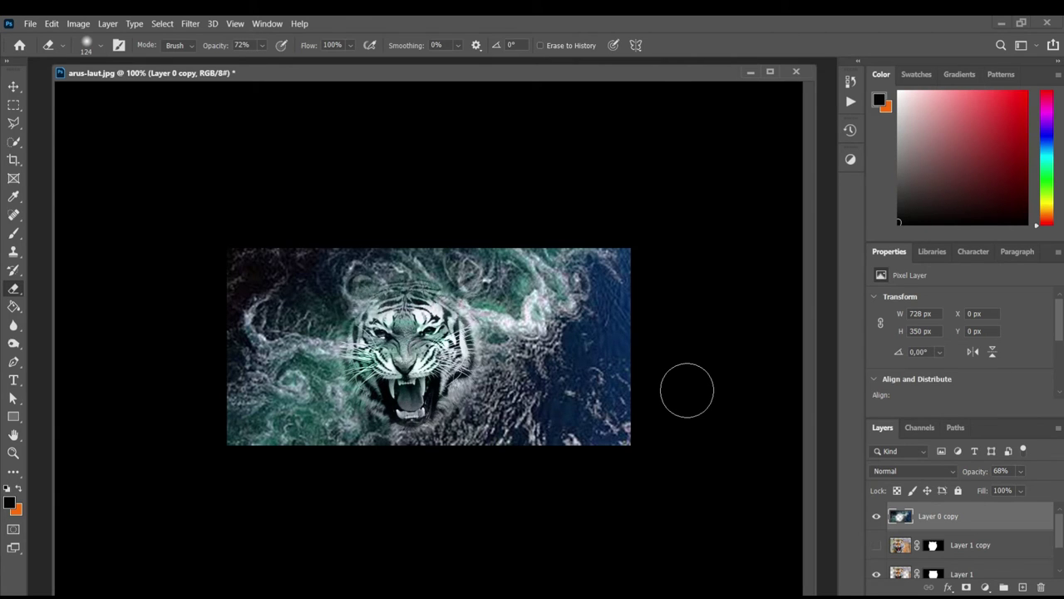
left_click(877, 547)
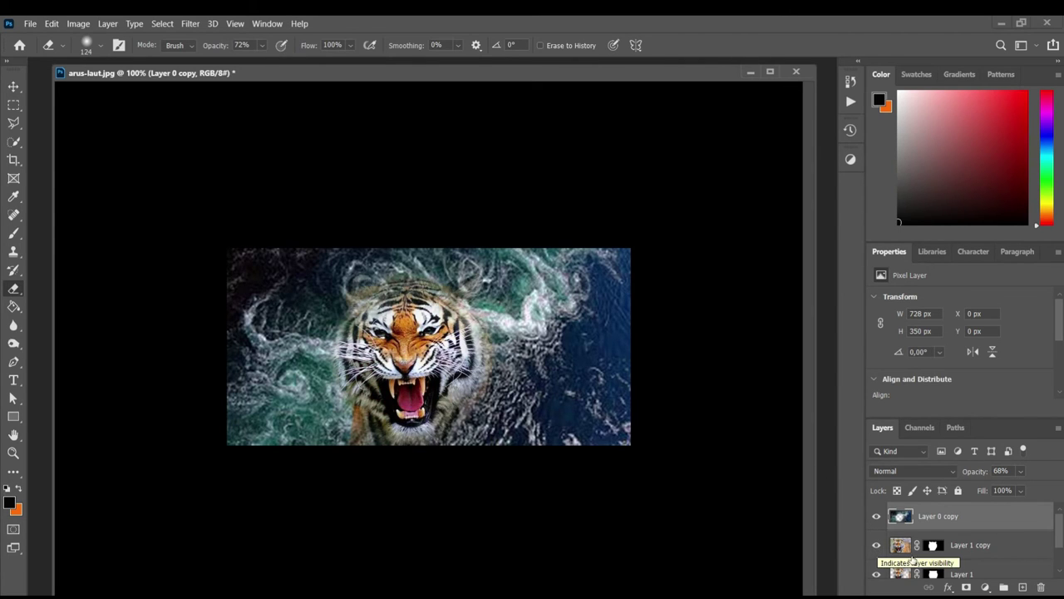
On Layer 1 copy, erase the tiger's lower-left fur edge
left_click(901, 546)
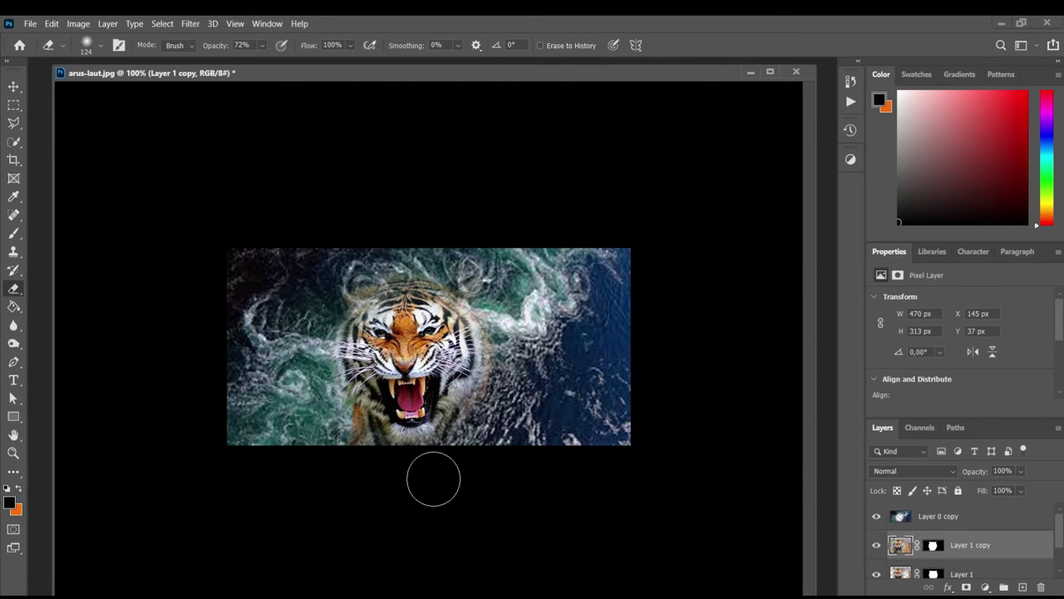
mouse_move(364, 448)
left_mouse_down()
mouse_move(351, 435)
mouse_move(399, 446)
mouse_move(357, 434)
mouse_move(349, 416)
mouse_move(337, 358)
mouse_move(348, 322)
mouse_move(416, 324)
mouse_move(492, 384)
mouse_move(428, 324)
left_mouse_up()
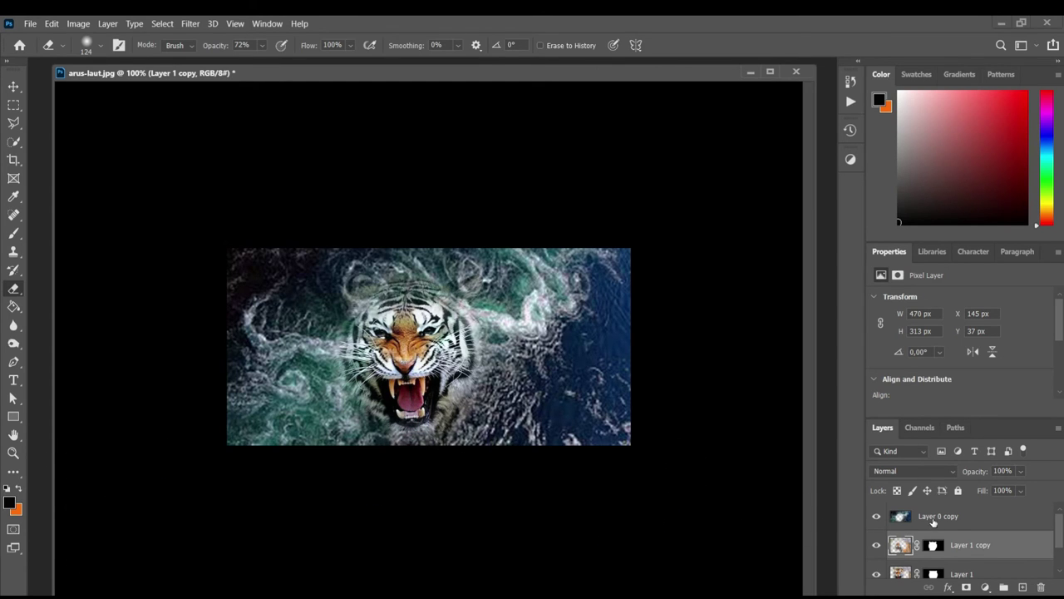
Return Layer 0 copy to 100% opacity and erase the water near the tiger's ear
left_click(933, 521)
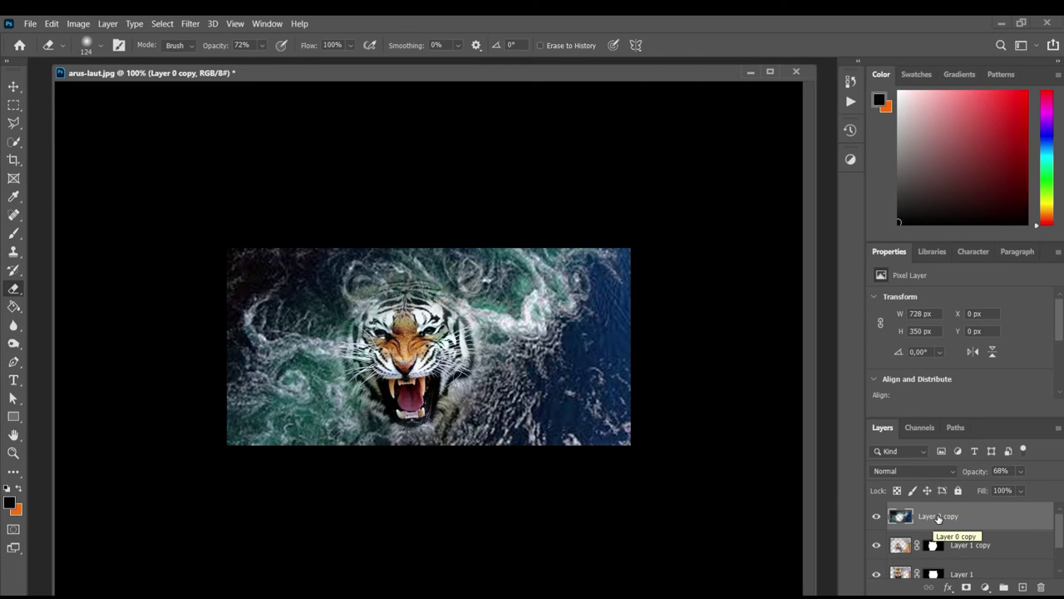
left_click(1021, 471)
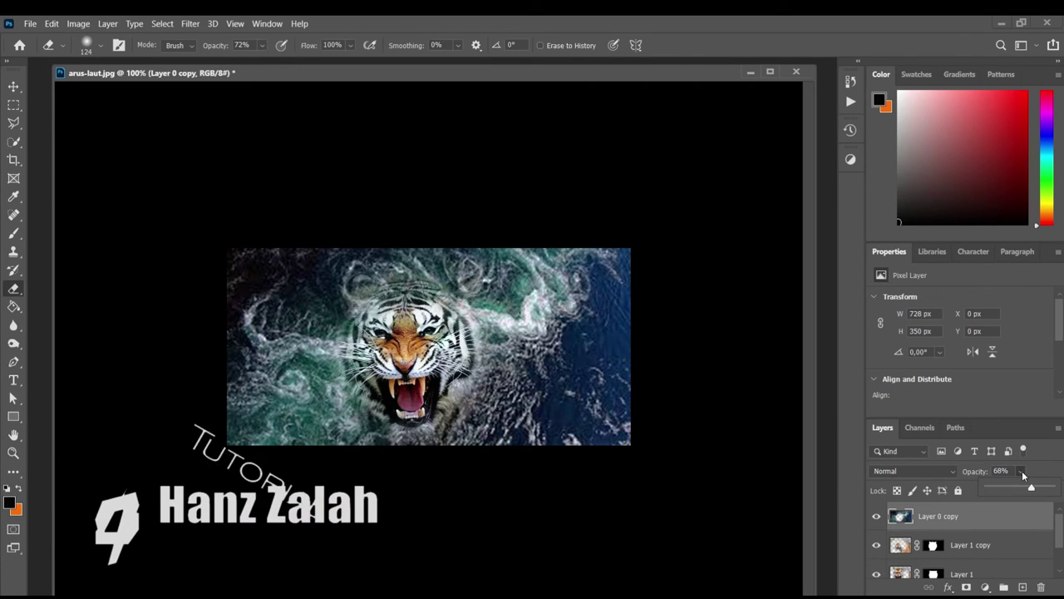
left_click_drag(1031, 490, 1051, 488)
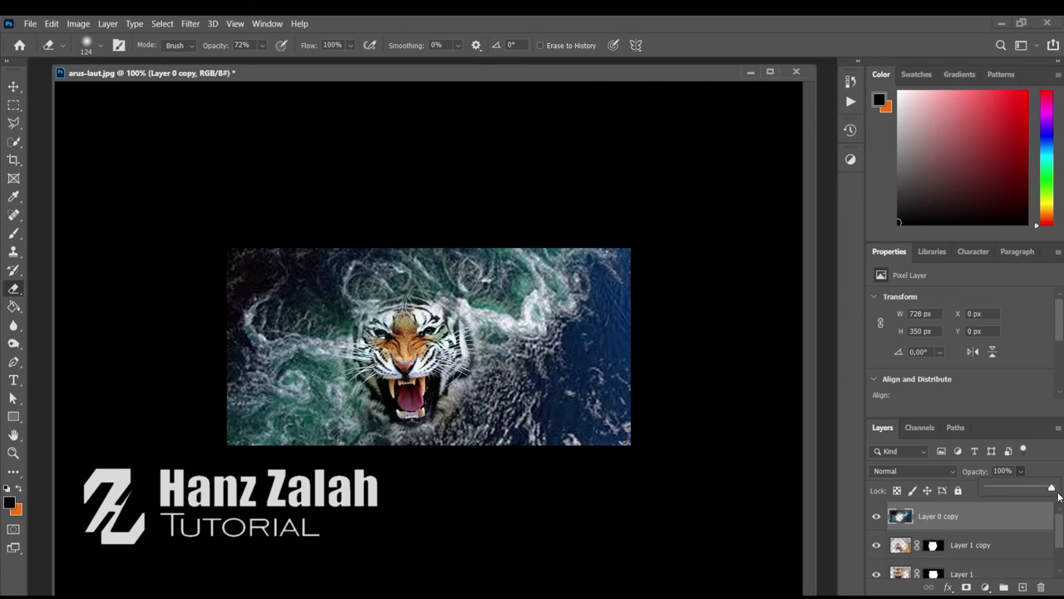
left_click_drag(1052, 496, 1061, 495)
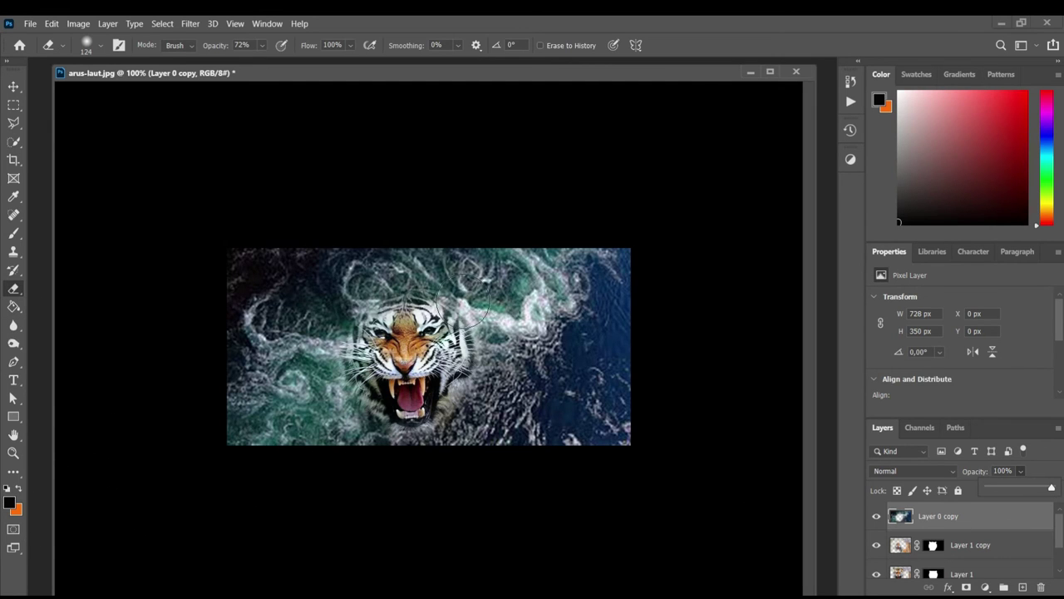
mouse_move(468, 291)
left_mouse_down()
mouse_move(359, 301)
mouse_move(450, 296)
mouse_move(362, 301)
mouse_move(453, 297)
mouse_move(462, 316)
mouse_move(491, 291)
mouse_move(478, 278)
mouse_move(352, 266)
mouse_move(322, 310)
mouse_move(297, 285)
mouse_move(380, 257)
mouse_move(415, 275)
mouse_move(388, 316)
mouse_move(490, 324)
mouse_move(482, 332)
mouse_move(559, 391)
mouse_move(330, 295)
mouse_move(382, 281)
mouse_move(379, 273)
left_mouse_up()
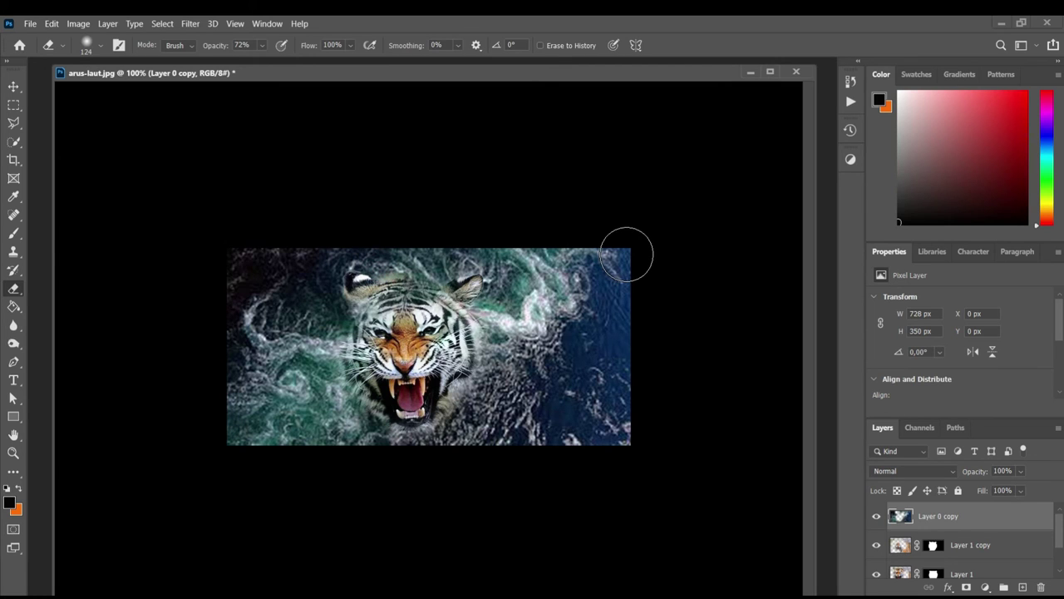
Shrink the eraser to 37 px and erase the water along the tiger's ear edge
left_click_drag(487, 261, 486, 287)
right_click(495, 310)
left_click(561, 329)
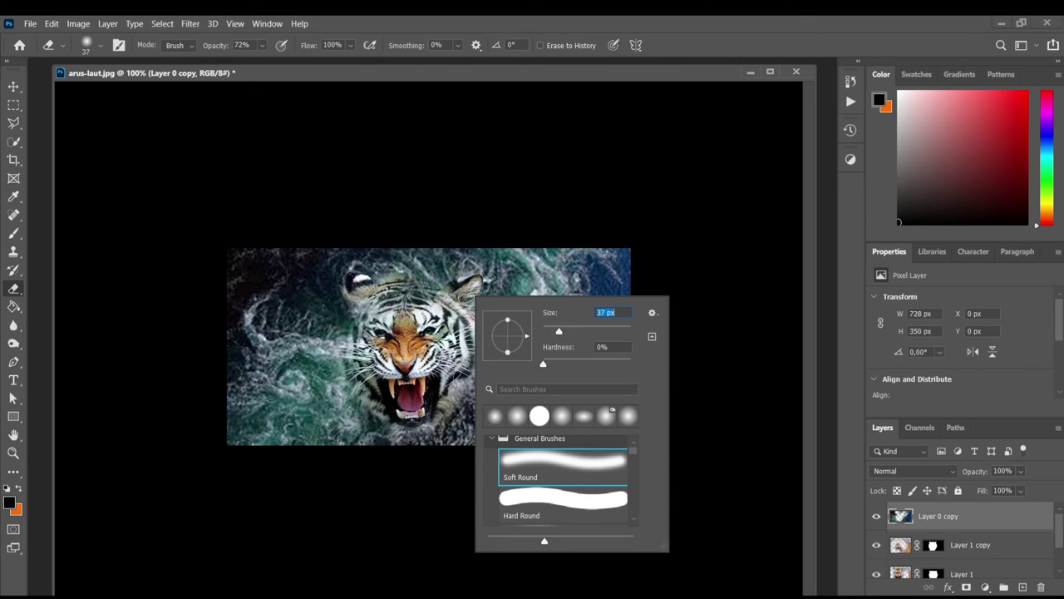
key("Return")
left_click_drag(460, 291, 445, 291)
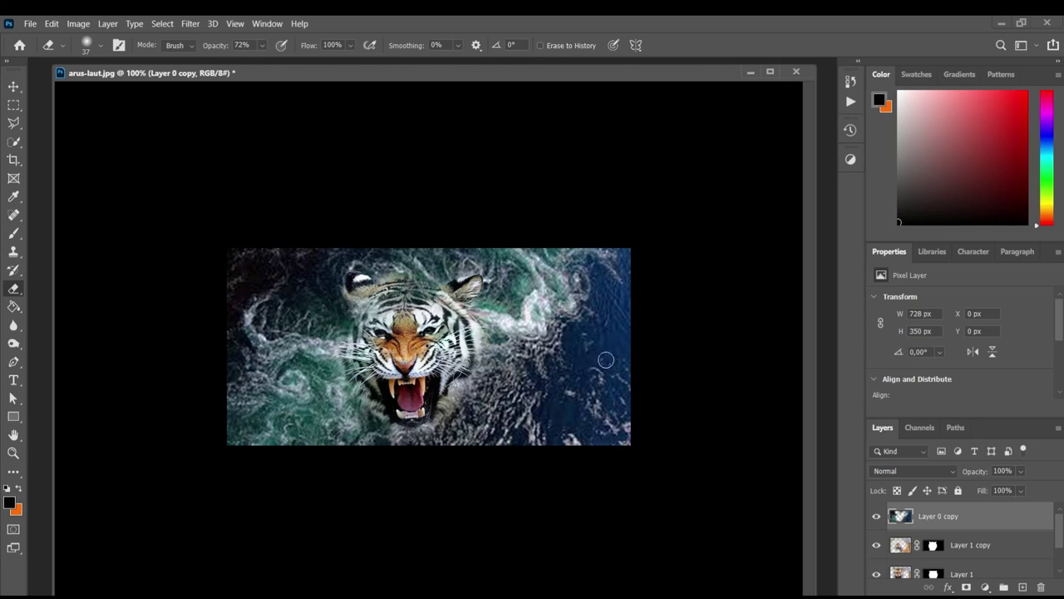
Set Layer 0 copy's opacity to 91%
left_click(1020, 471)
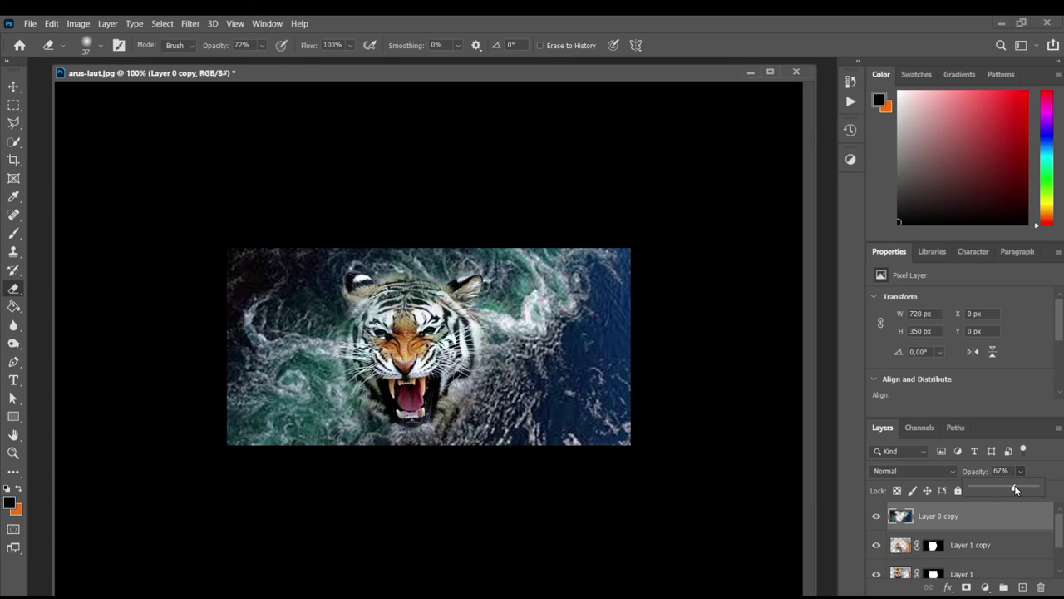
left_click_drag(1003, 489, 1047, 491)
left_click_drag(1030, 492, 1030, 493)
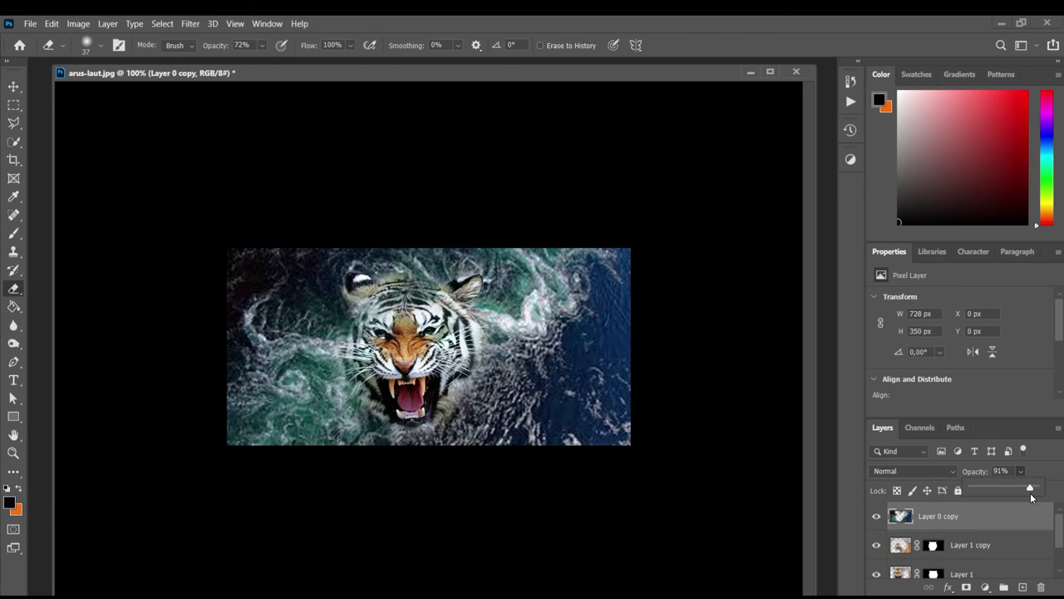
left_click(1027, 521)
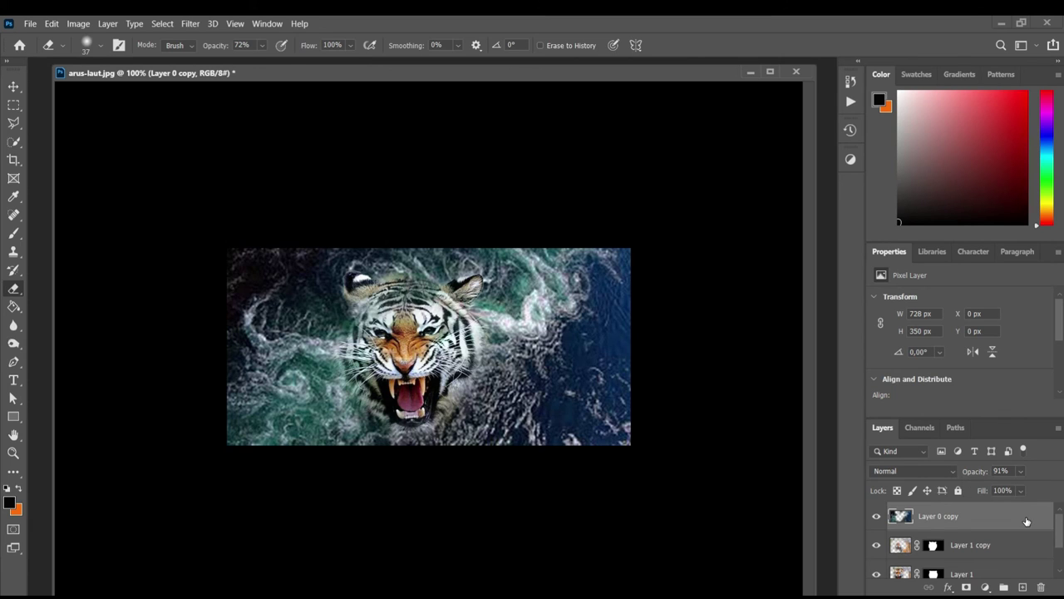
Add a Photo Filter adjustment layer using the deep blue colour 0b02c2
left_click(985, 587)
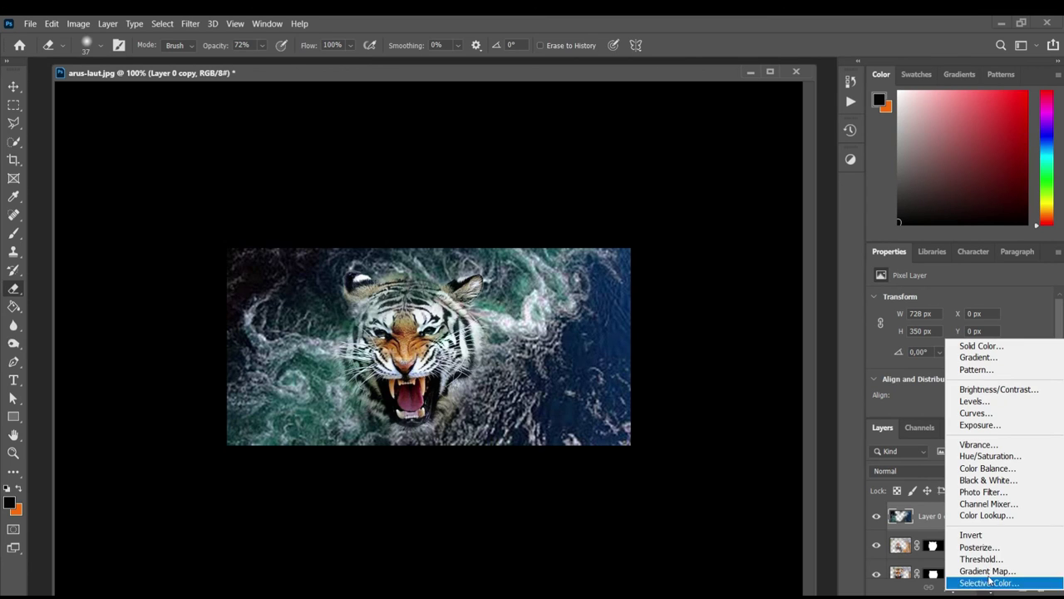
left_click(986, 492)
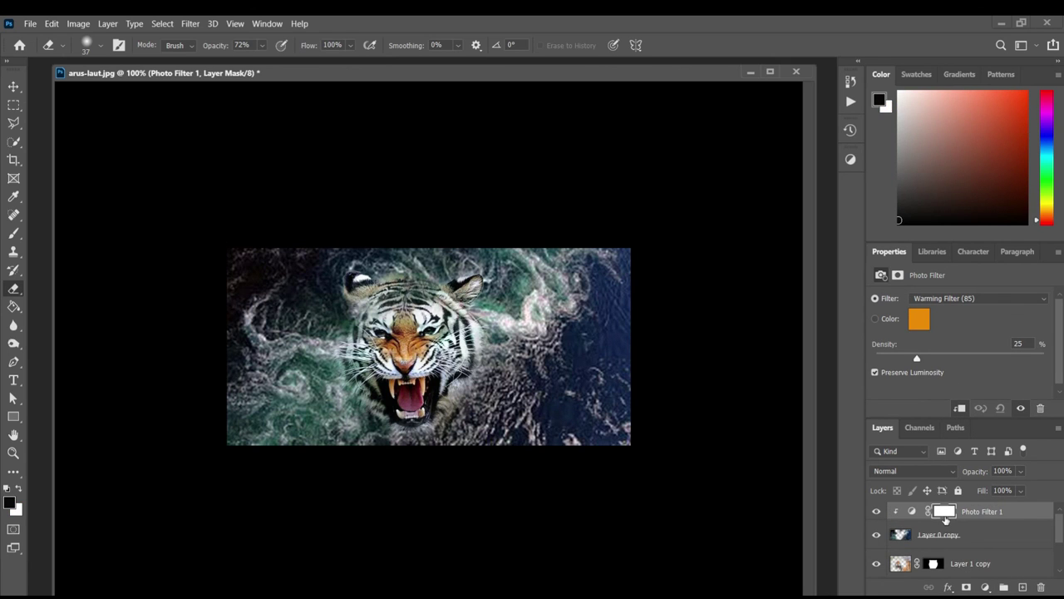
left_click(918, 321)
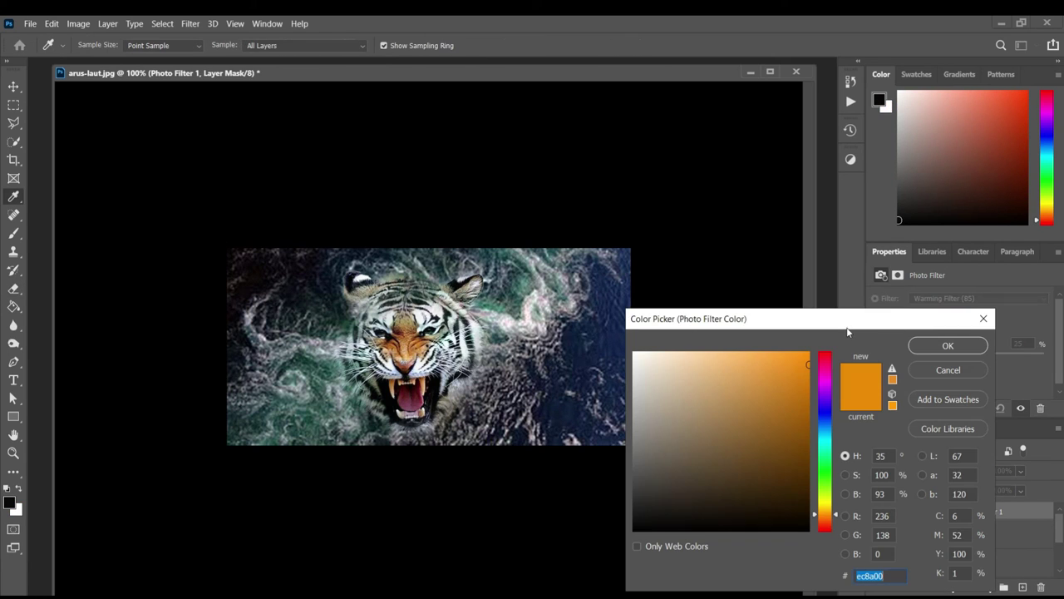
left_click(586, 345)
left_click(574, 354)
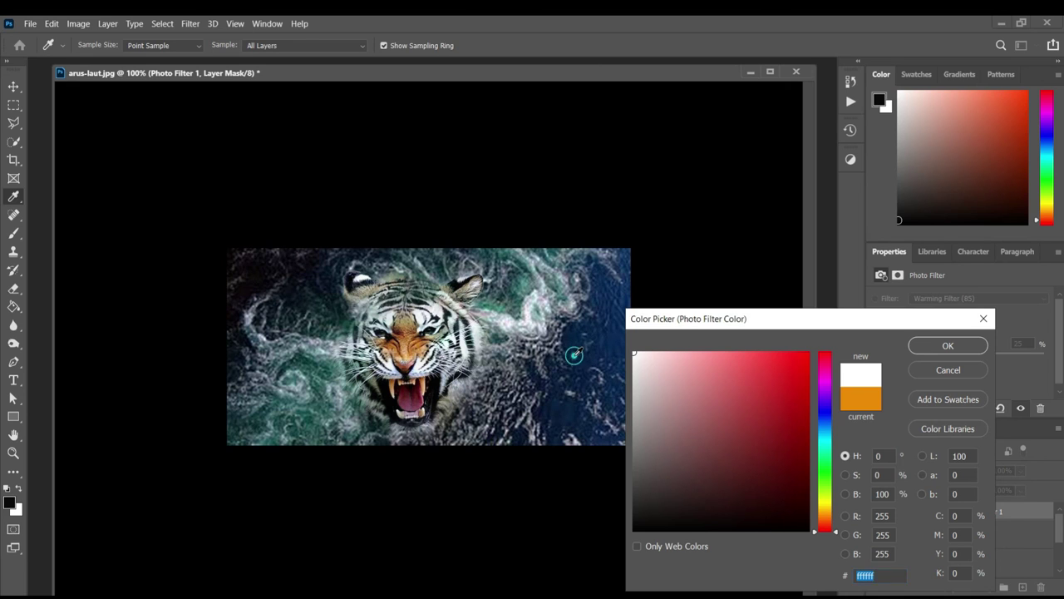
left_click(824, 408)
left_click(806, 394)
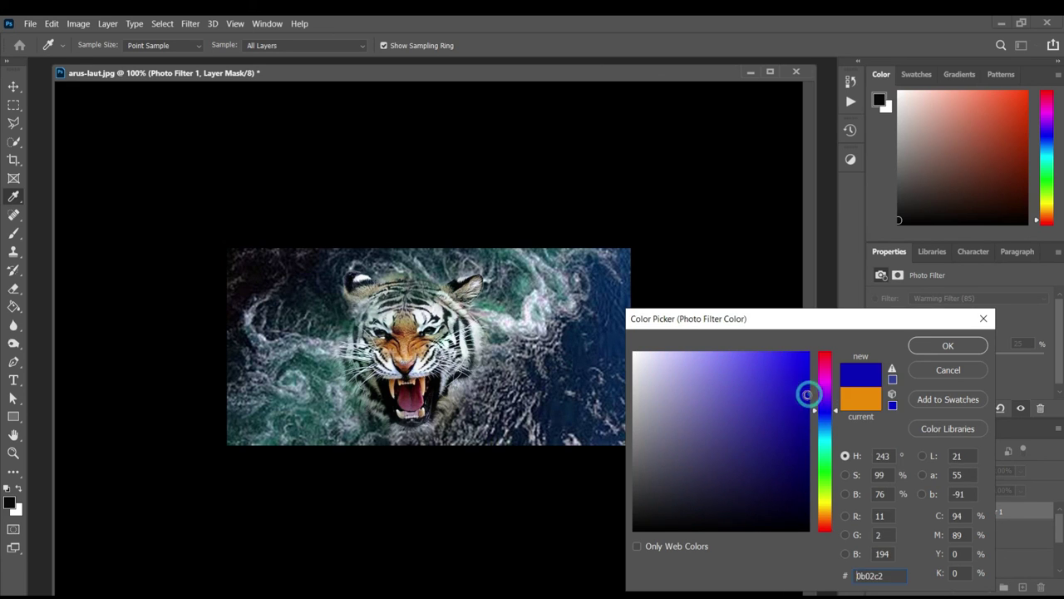
left_click(929, 347)
key("e")
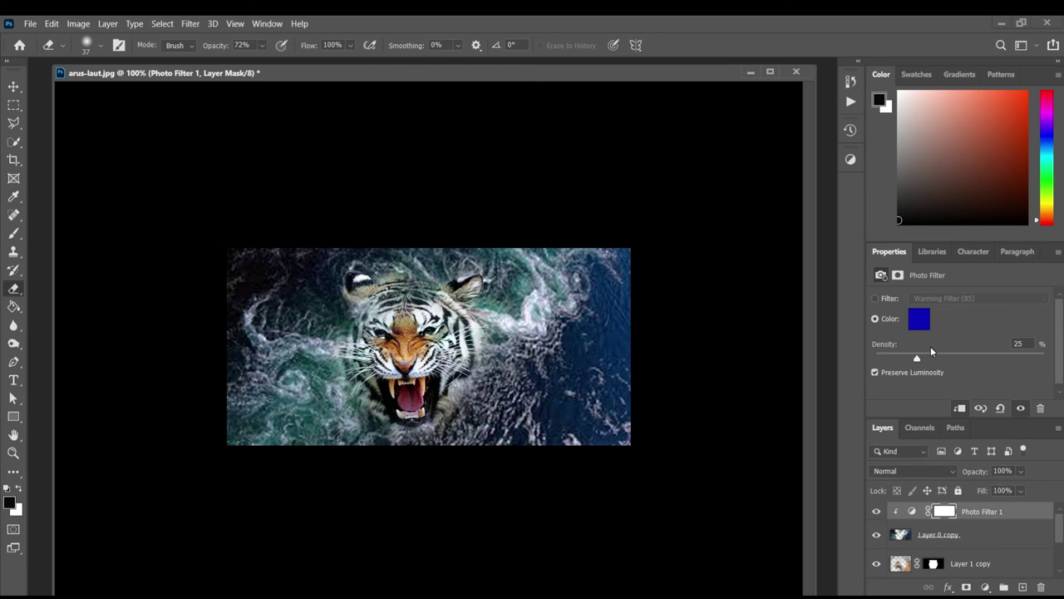
Toggle Photo Filter 1's visibility to compare, and experiment with its density
left_click(876, 513)
left_click(876, 513)
left_click_drag(917, 358, 1009, 360)
left_click_drag(1008, 359, 1000, 360)
Add empty Layer 2, move Photo Filter 1 above it, and set density to 50%
left_click(1022, 587)
left_click_drag(939, 532, 940, 511)
key("ctrl+z")
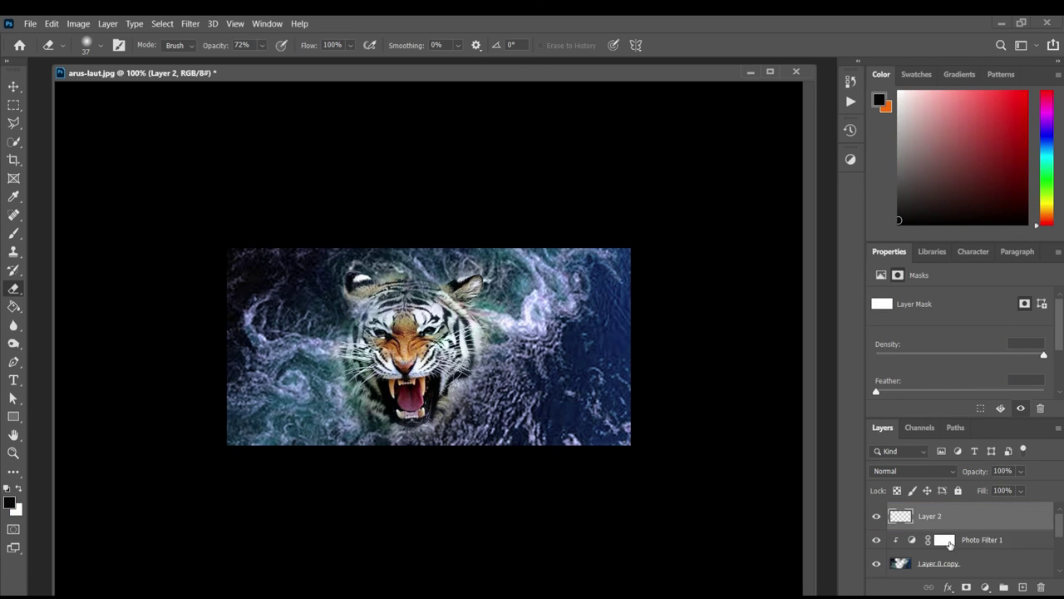
left_click_drag(1012, 538, 1012, 505)
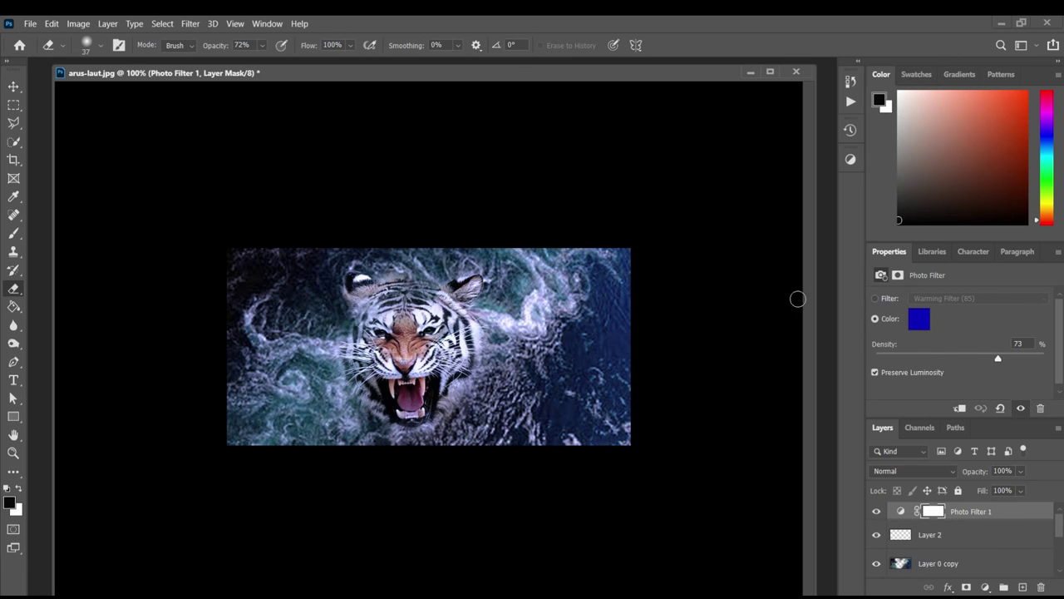
mouse_move(969, 365)
left_mouse_down()
mouse_move(1043, 359)
mouse_move(960, 371)
left_mouse_up()
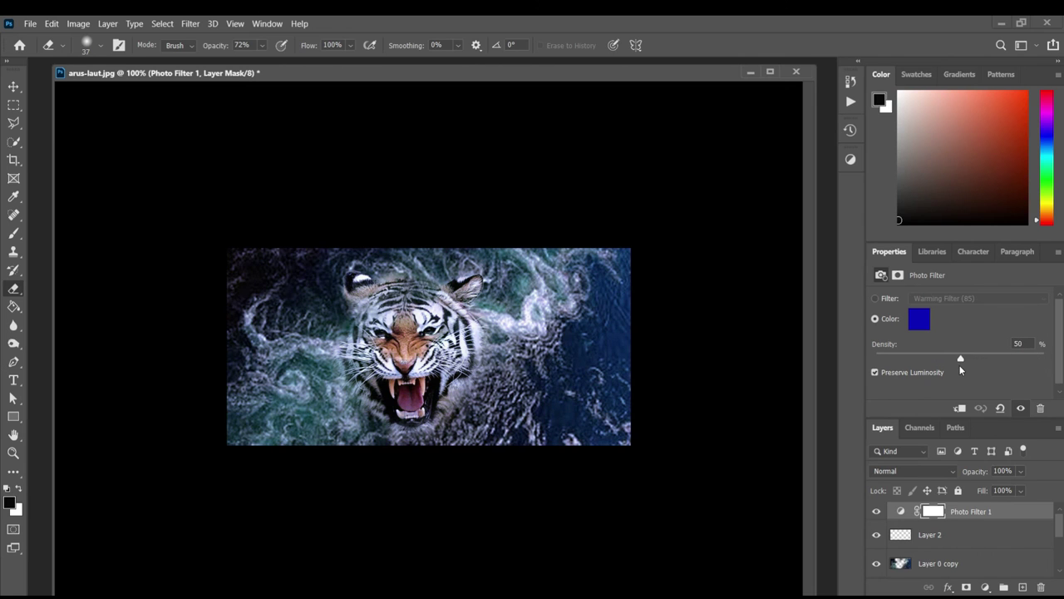